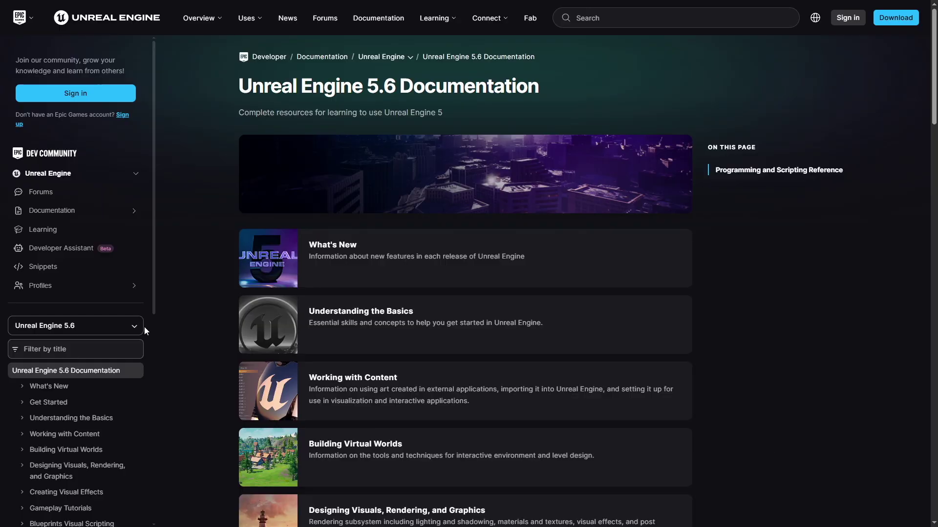
Step: Switch the docs from the 5.6 home to the 5.6 vs 5.7 roadmap audio feature comparison
left_click(130, 327)
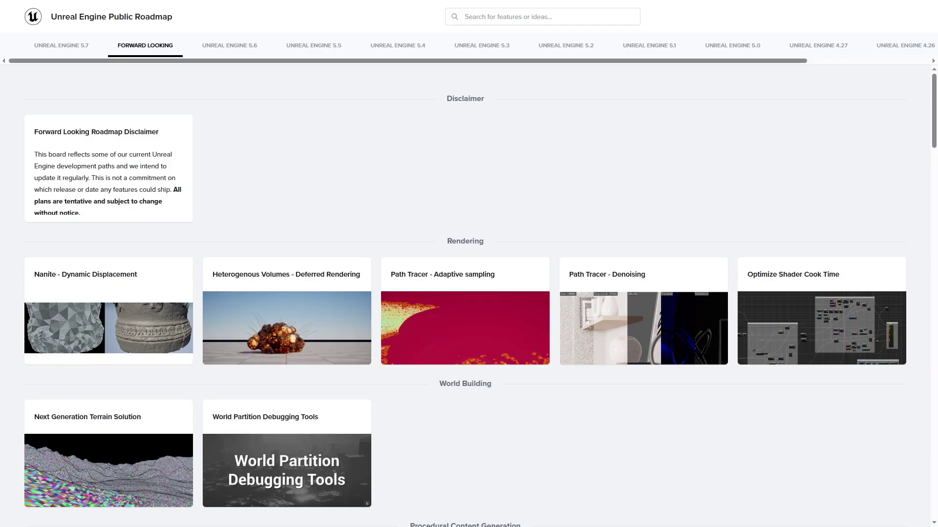
Step: Scroll the Forward Looking roadmap down through its feature areas to the Performance Capture cards
scroll(465, 303, "down", 5)
scroll(465, 296, "down", 9)
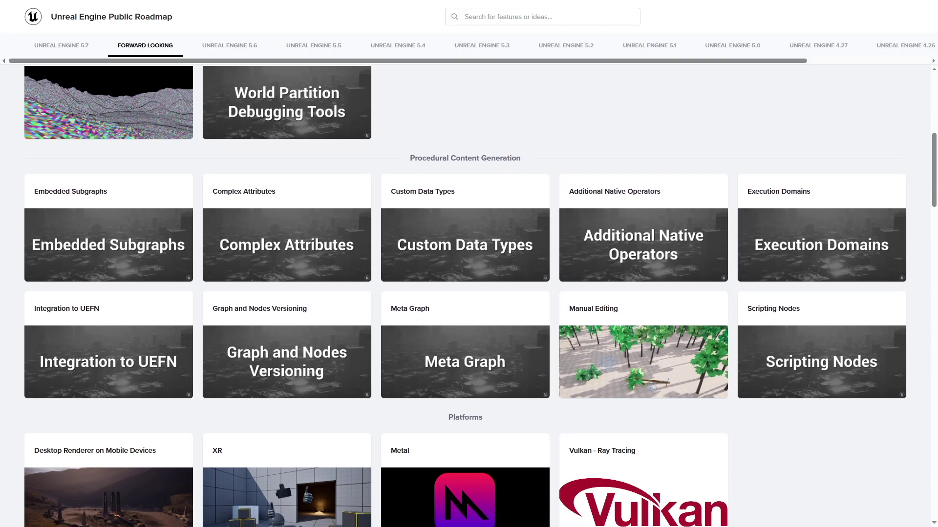
scroll(465, 296, "down", 9)
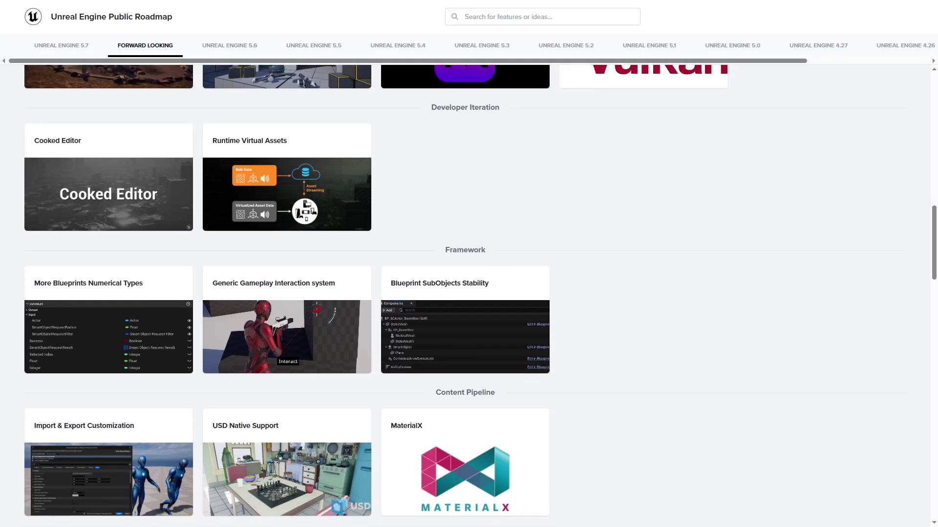
scroll(465, 296, "down", 9)
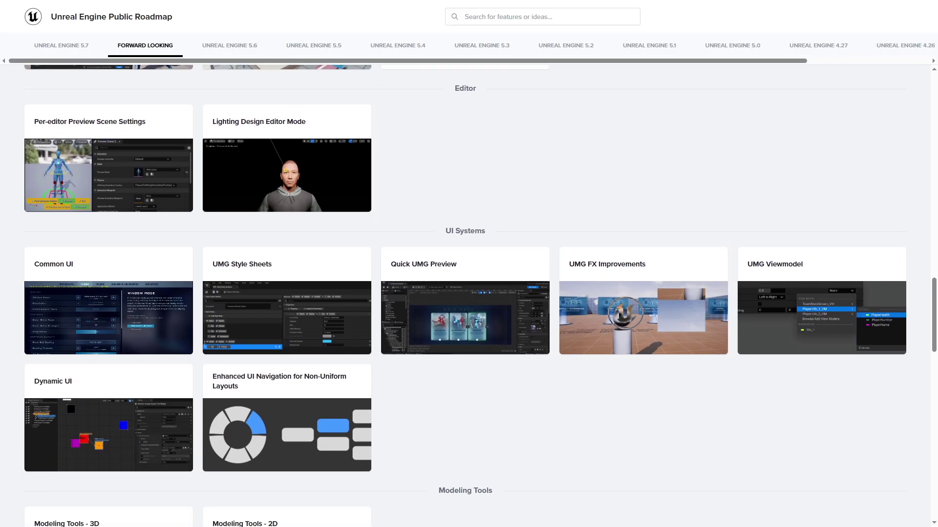
scroll(465, 296, "down", 9)
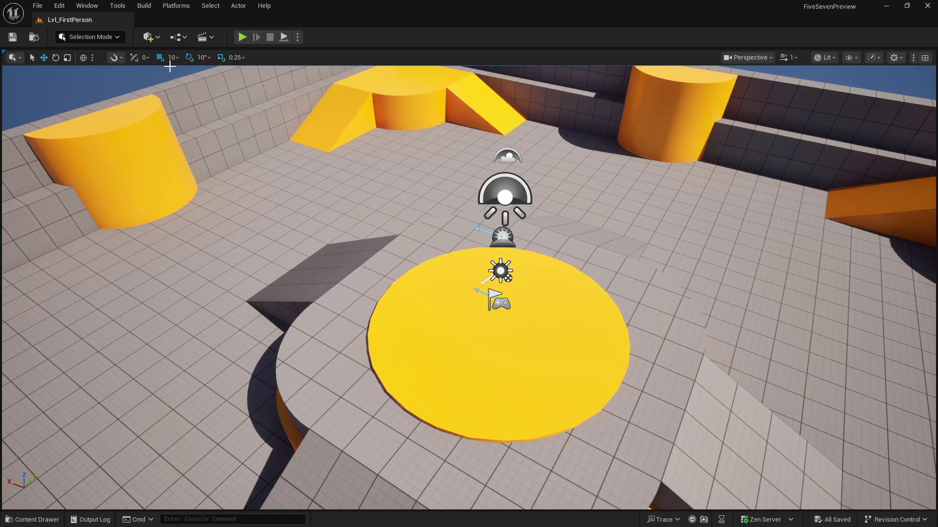
Step: Filter the Plugins window to the built-in Audio plugins and scroll through the list
left_click(63, 8)
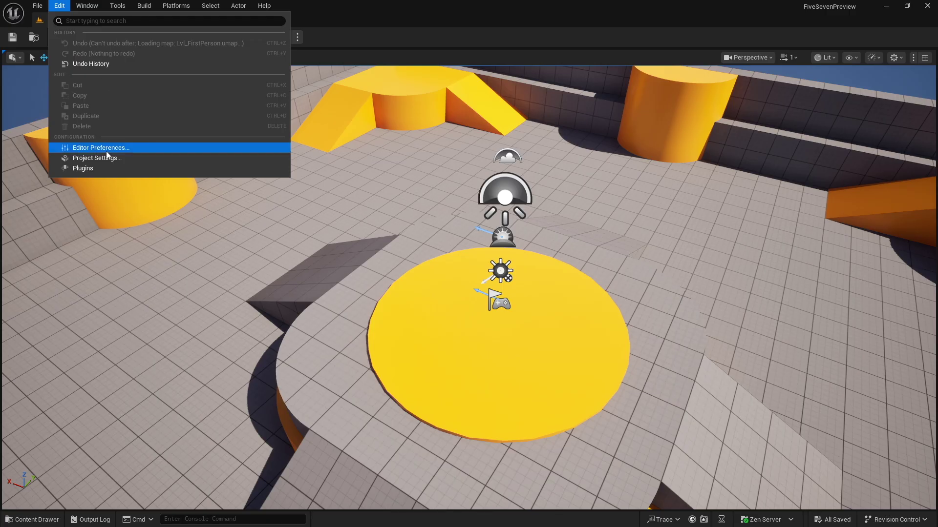
left_click(91, 169)
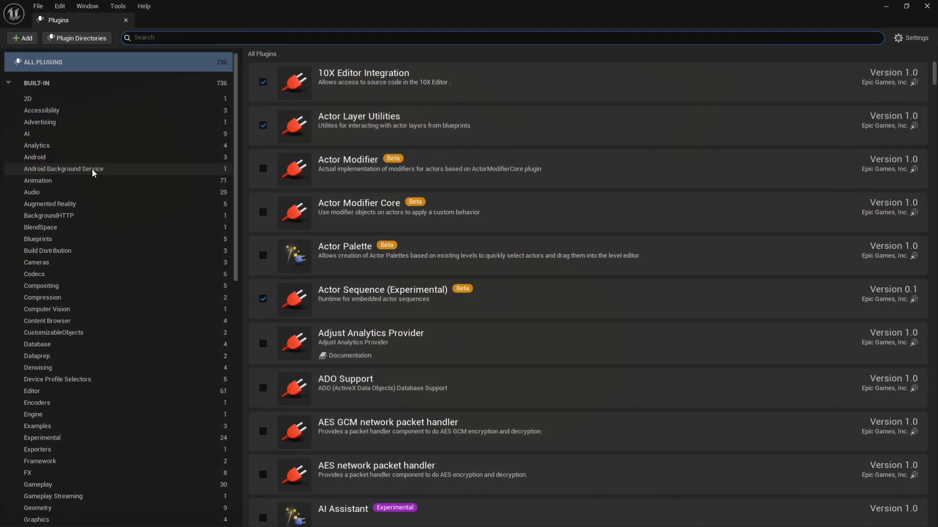
left_click(67, 194)
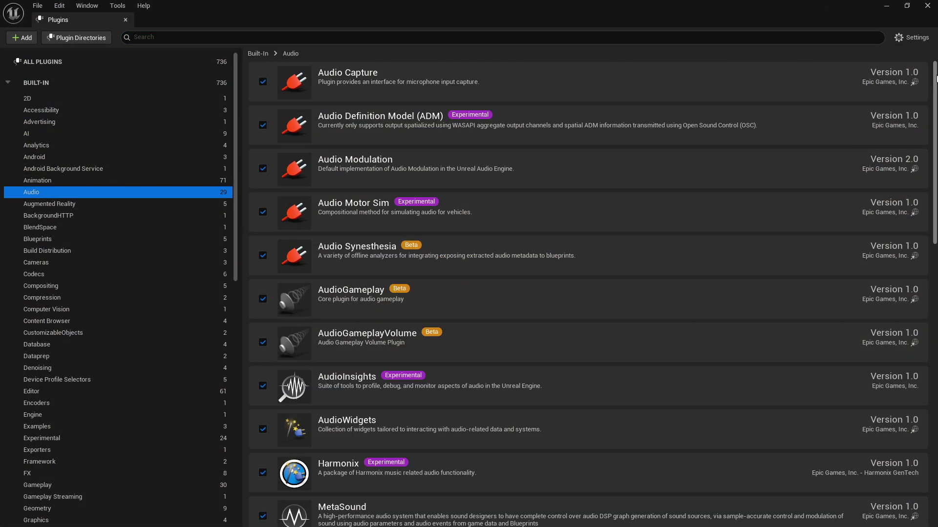
left_click_drag(934, 93, 630, 421)
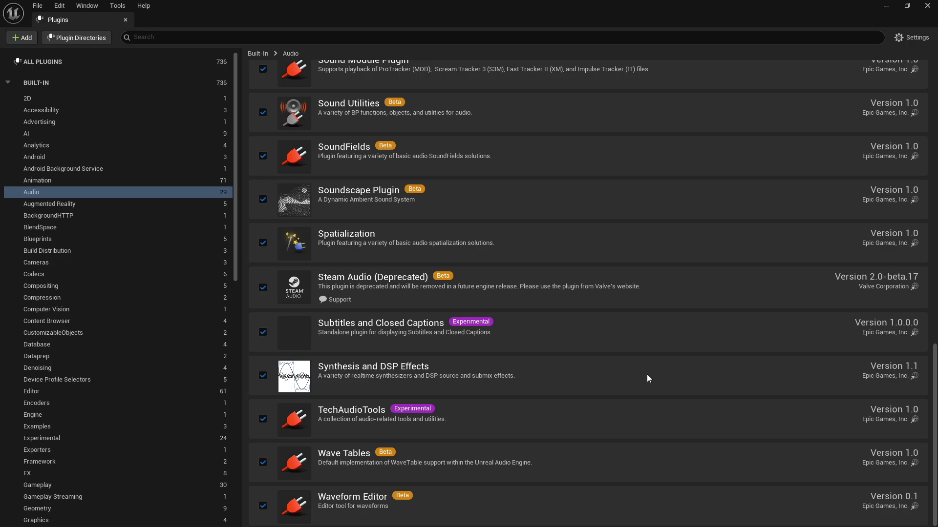
scroll(644, 367, "up", 5)
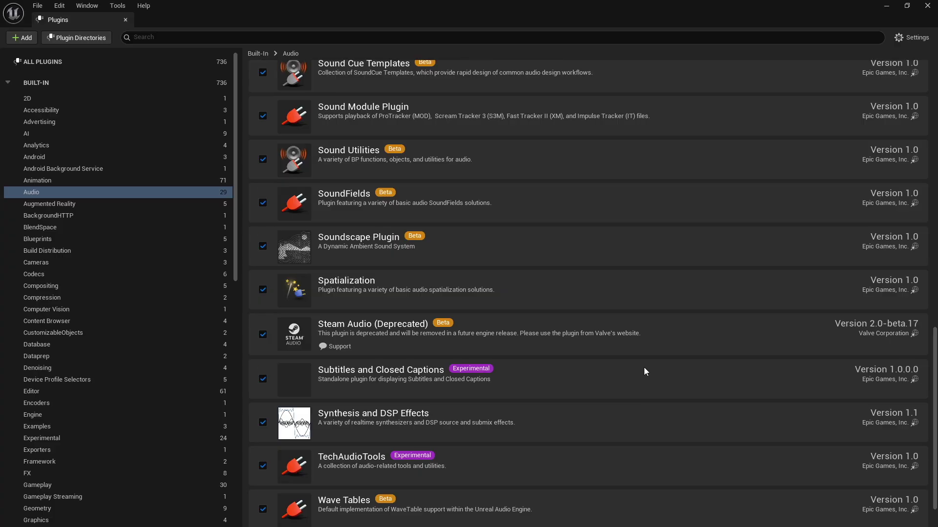
scroll(643, 367, "up", 6)
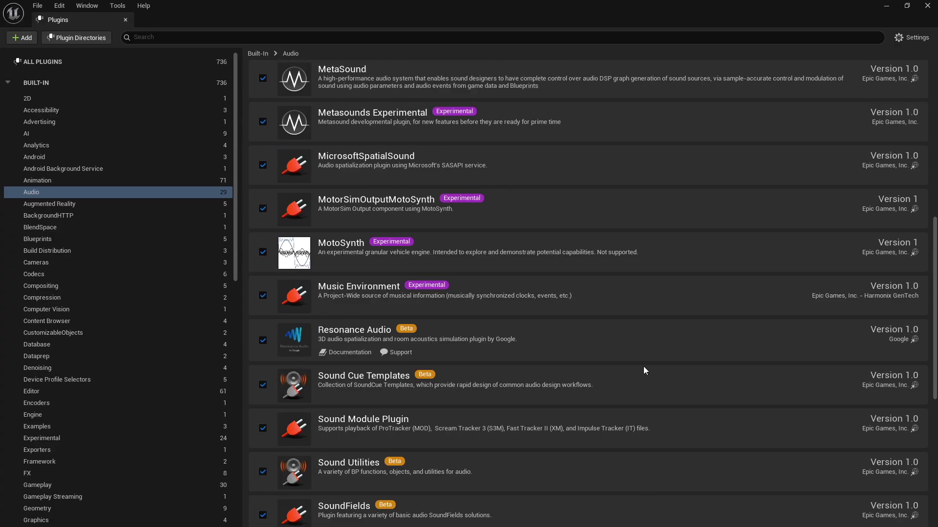
scroll(643, 367, "up", 7)
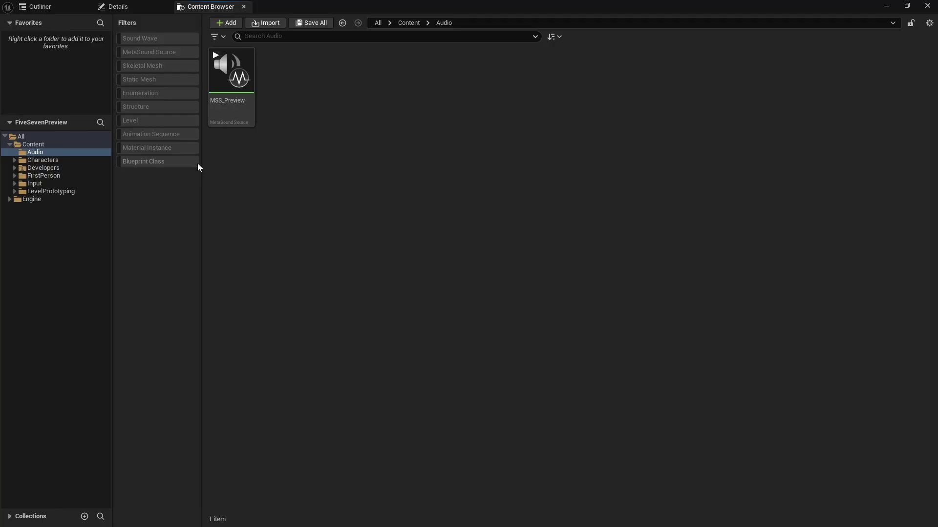
Step: Open MSS_Preview in the MetaSound editor to see its default Input and Output nodes
double_click(242, 104)
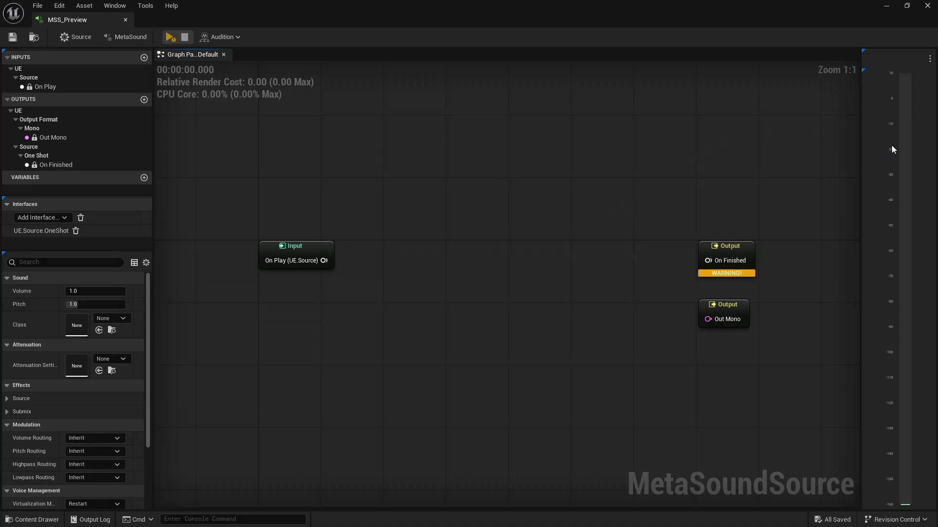
Step: Replace the level meter with the Loudness display and widen it to show Integrated, Short Term and Momentary
left_click(930, 59)
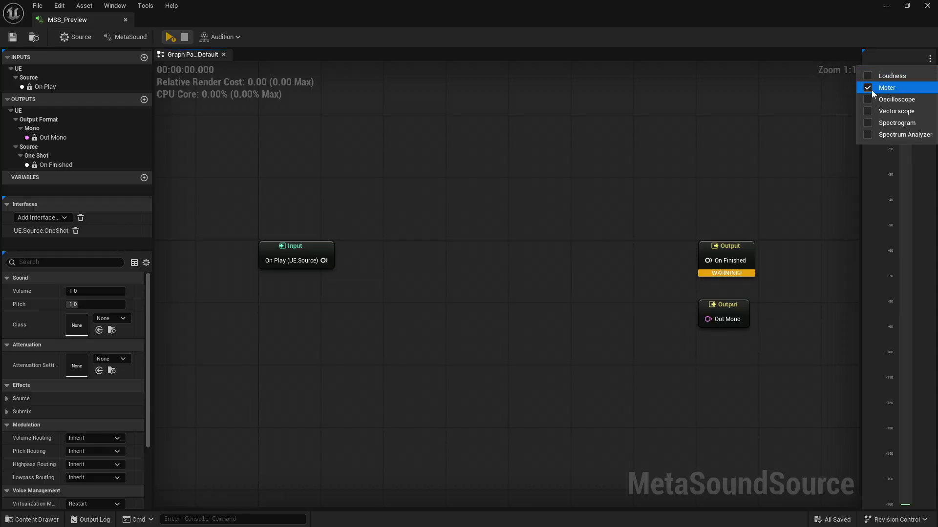
left_click(867, 76)
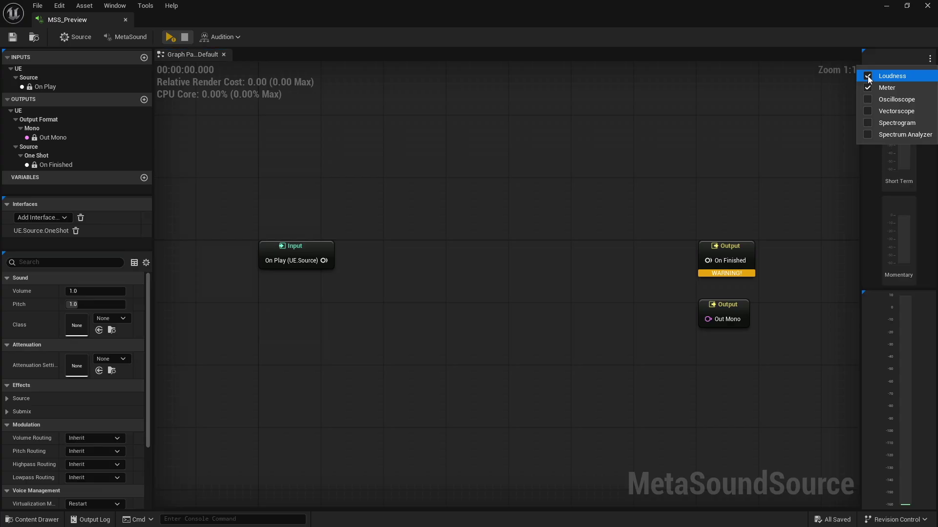
left_click(867, 87)
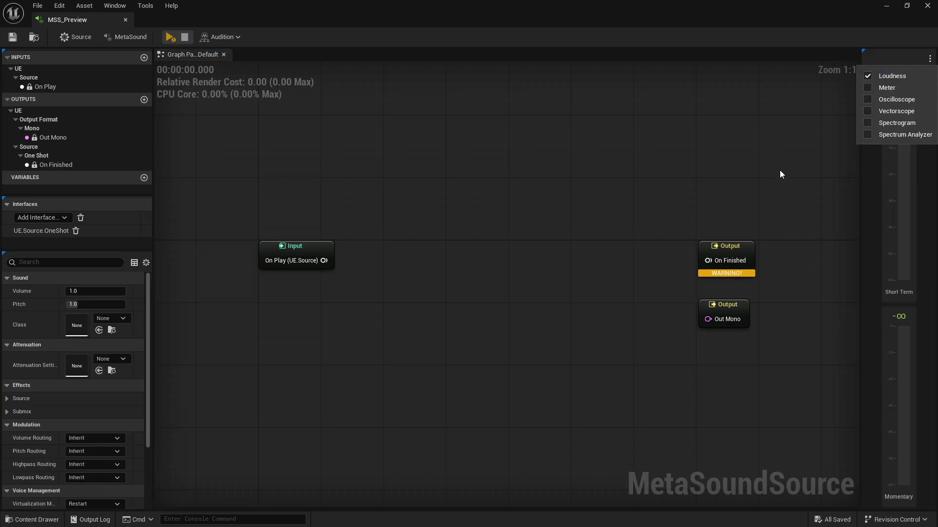
left_click(820, 195)
left_click_drag(862, 195, 768, 201)
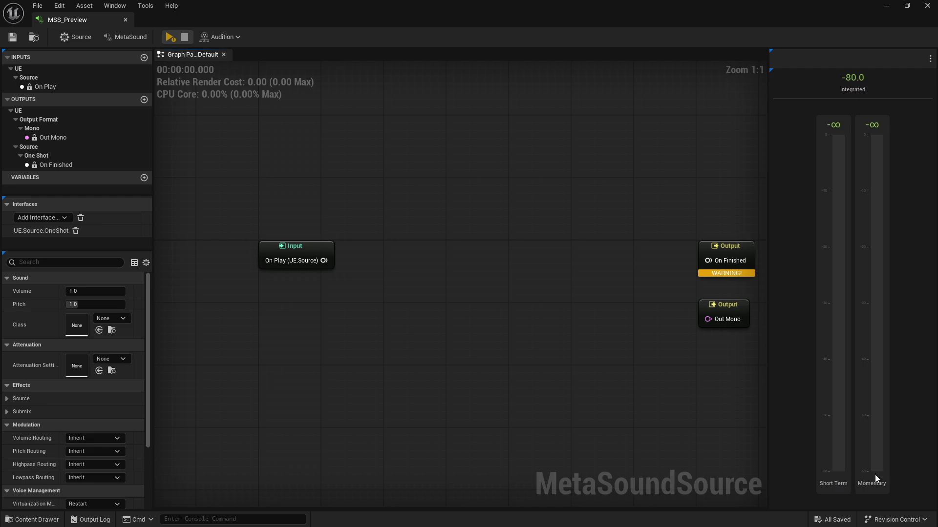
Step: Add a looping Wave Player (1.0, Mono) node and wire its output to Out Mono
right_click(414, 243)
type("wave")
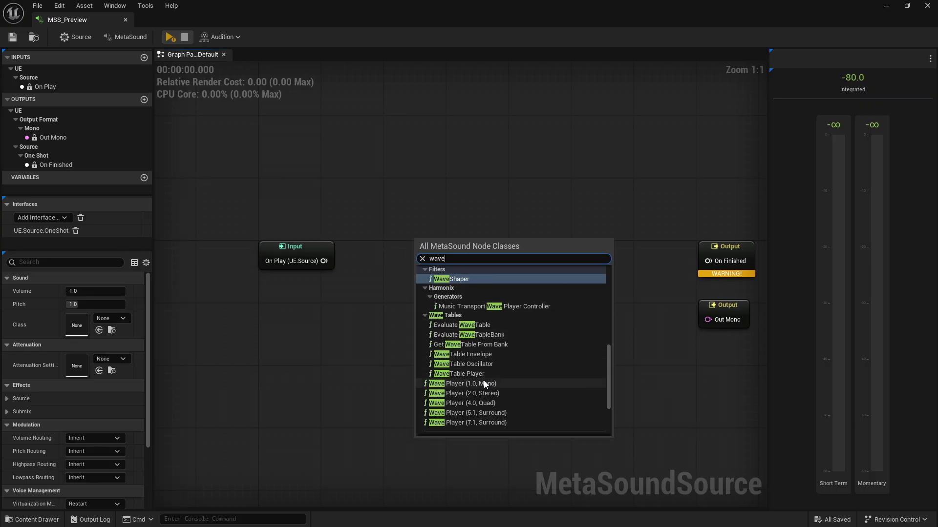
left_click(484, 384)
left_click(450, 350)
left_click_drag(554, 318, 708, 320)
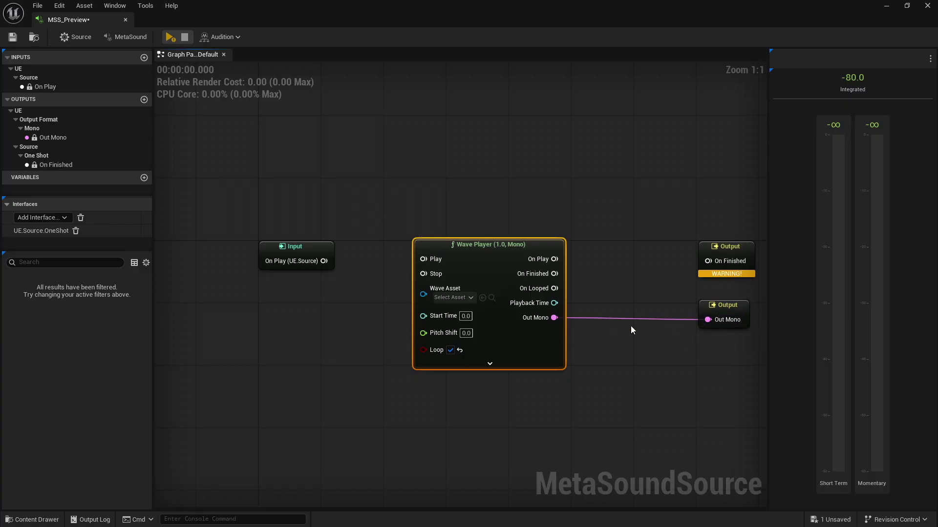
Step: Assign VR_WorldMoveLoop_01, trigger it from On Play, and preview at about -14.5 loudness
left_click(464, 297)
type("loop")
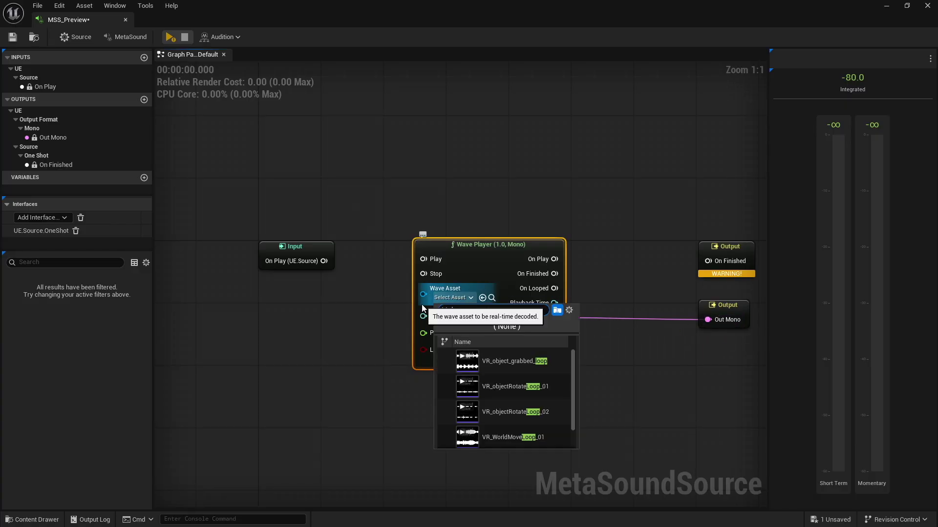
left_click(506, 436)
left_click_drag(325, 261, 424, 258)
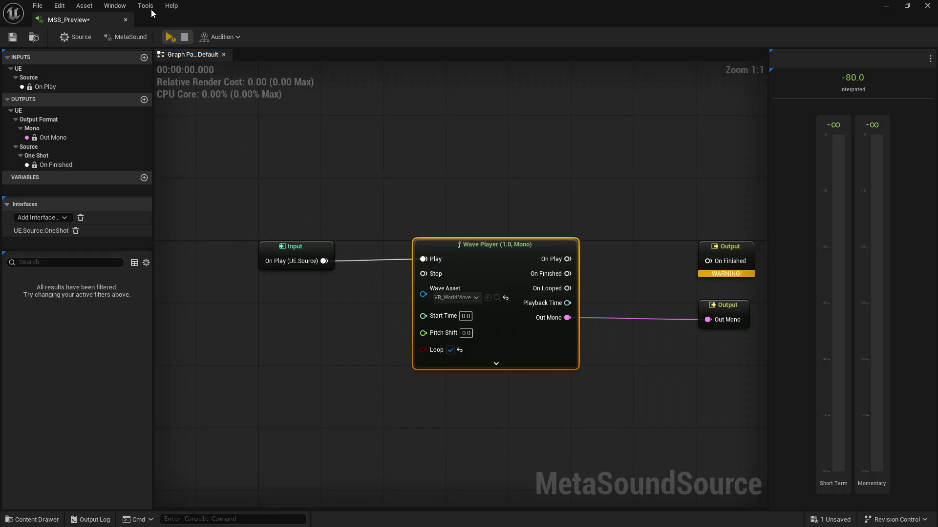
left_click(169, 40)
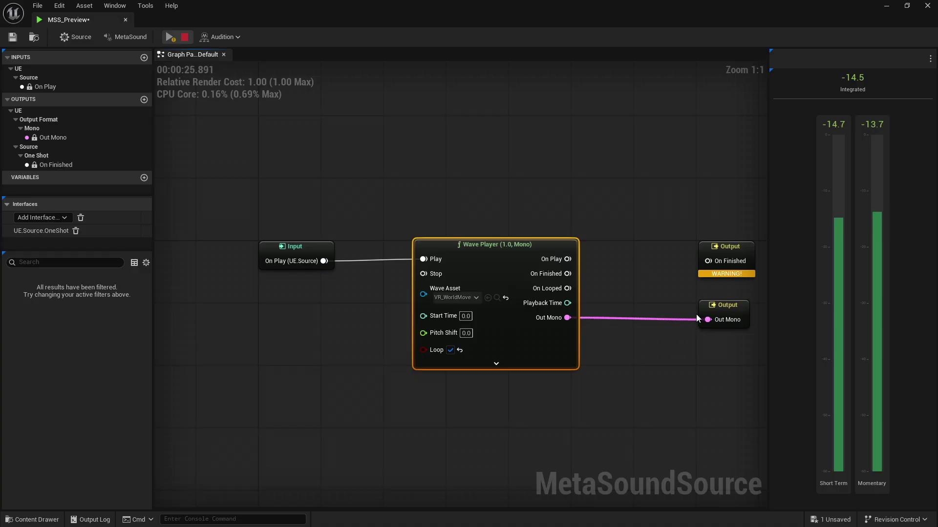
Step: Stop the preview and check the Integrated loudness readout holding -14.6
left_click(184, 38)
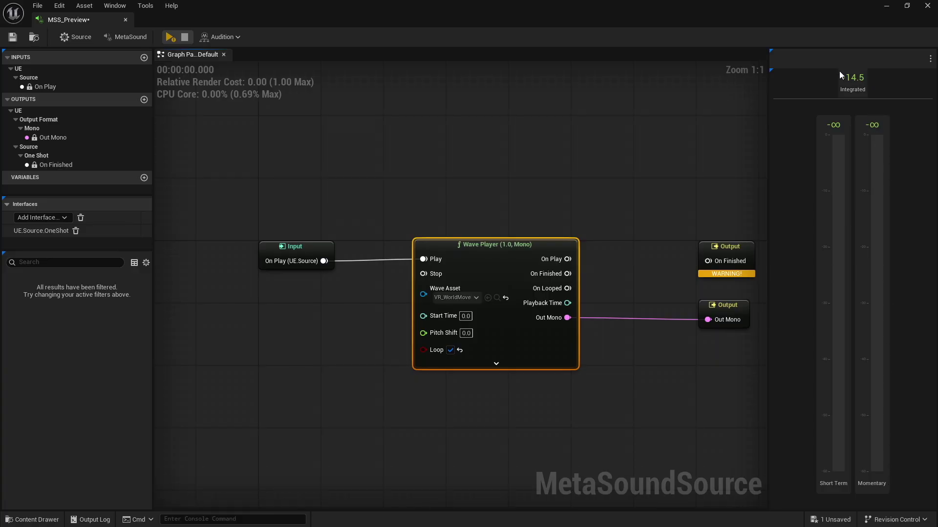
left_click(856, 87)
left_click(820, 96)
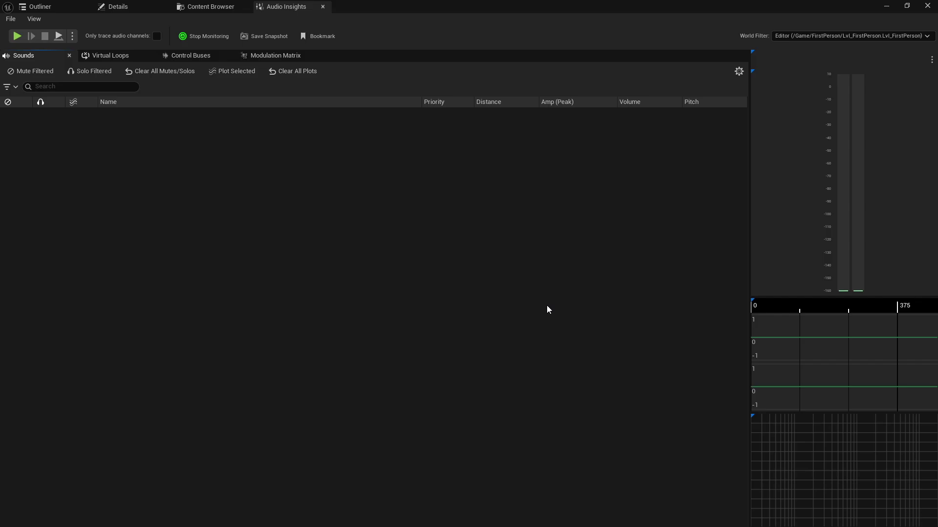
Step: Turn the Loudness display back on above the level meter in the analyzer panel
left_click(932, 59)
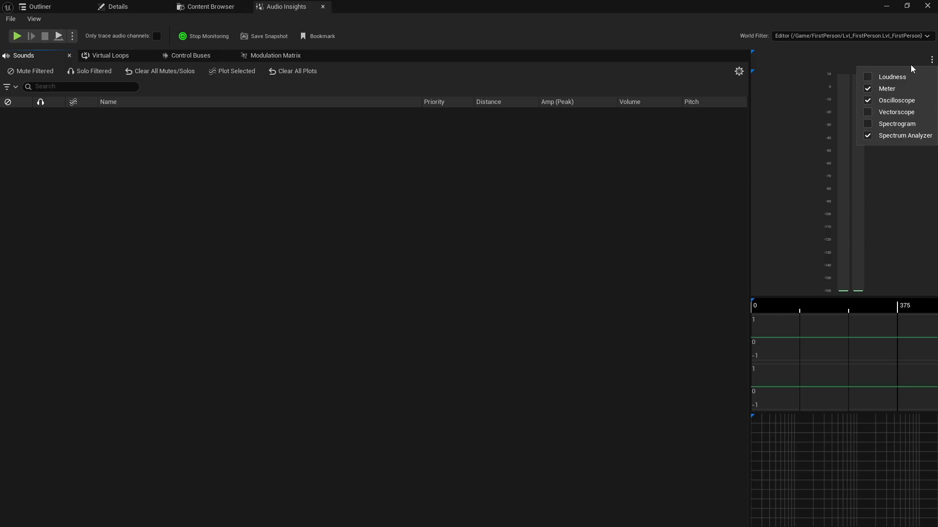
left_click(868, 77)
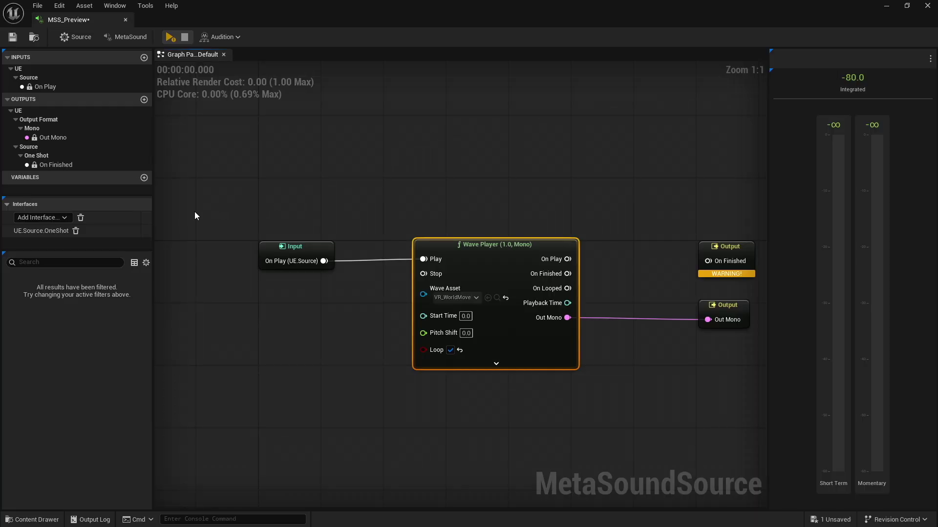
Step: Add the UE.Test.Update interface and review its new Input/Output Float and Trigger members
left_click(64, 218)
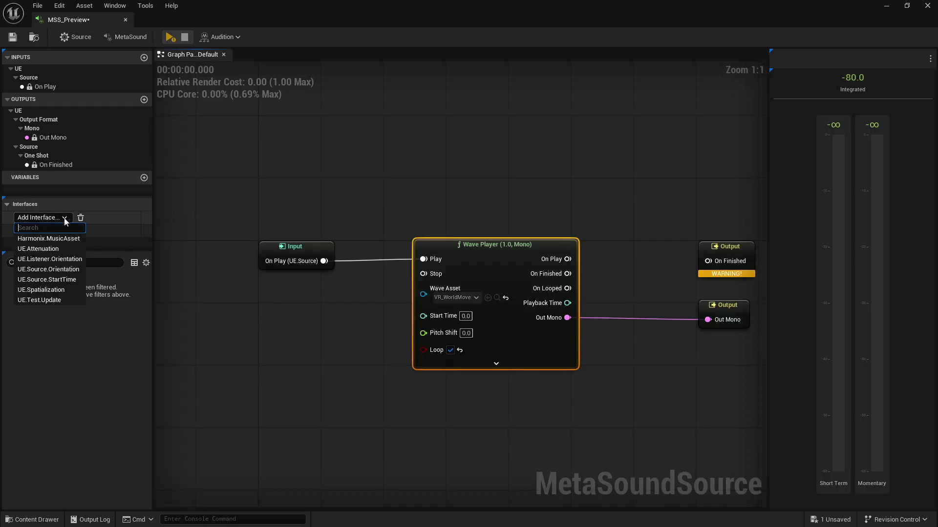
left_click(55, 300)
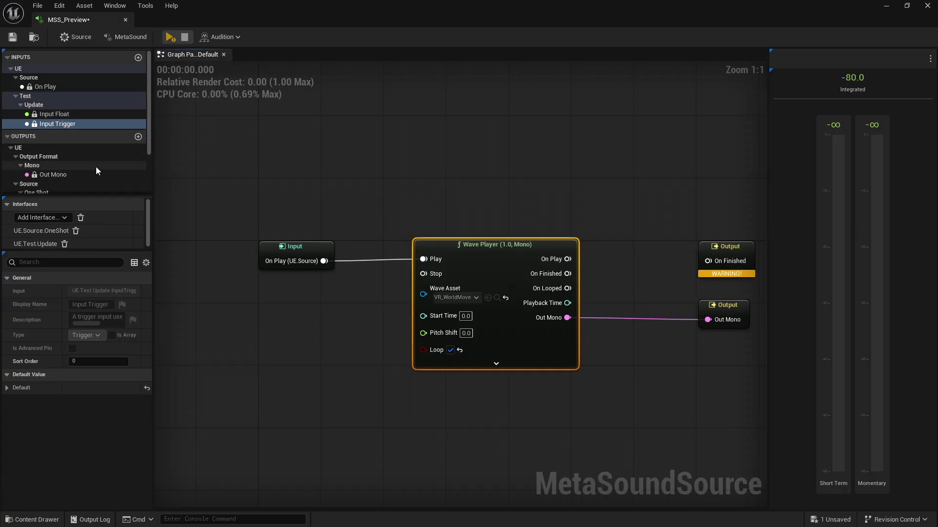
scroll(98, 152, "down", 2)
scroll(100, 143, "down", 1)
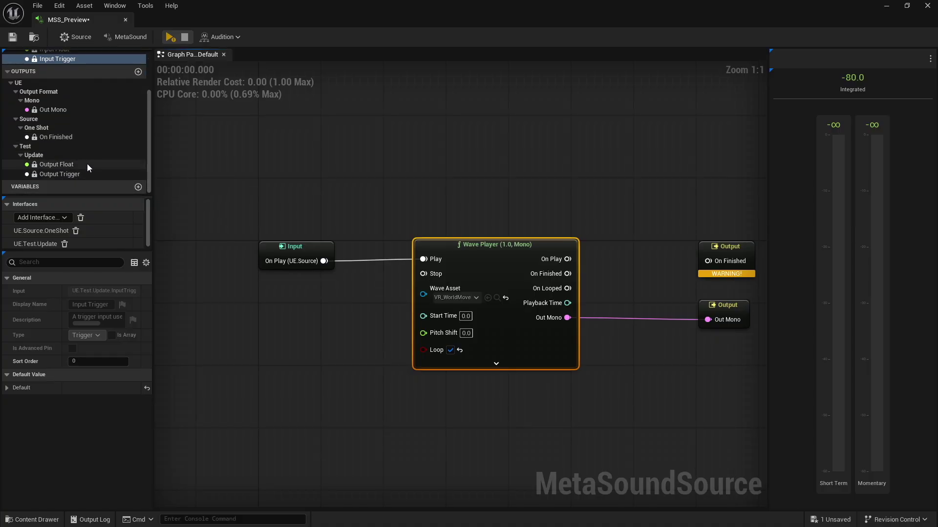
scroll(85, 167, "up", 3)
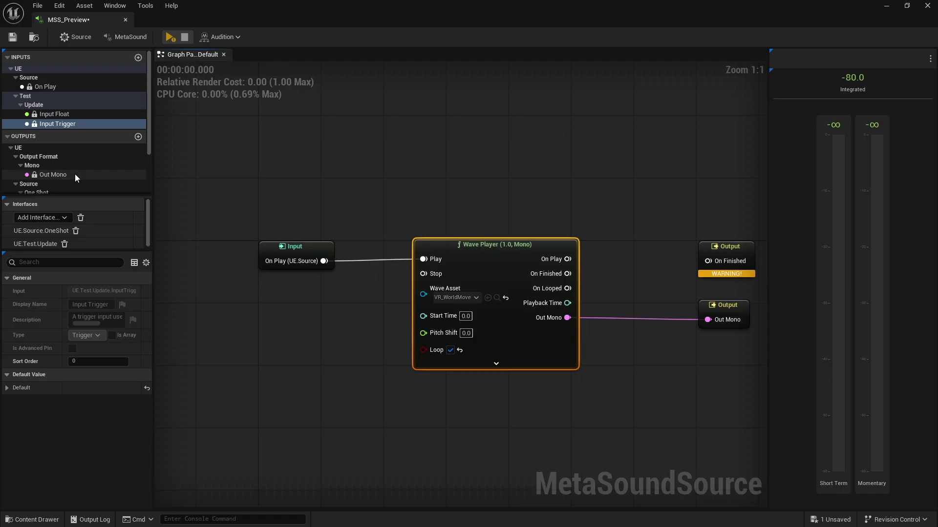
scroll(81, 119, "down", 2)
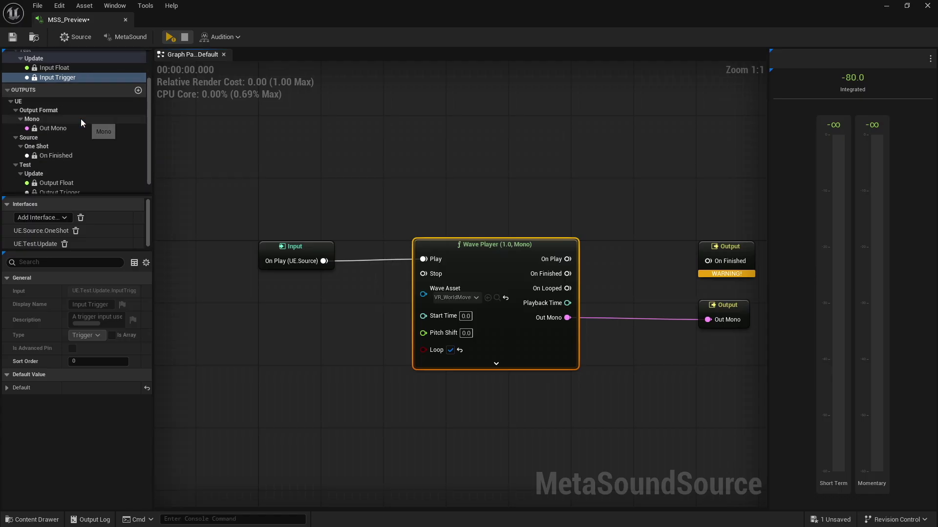
scroll(80, 119, "down", 1)
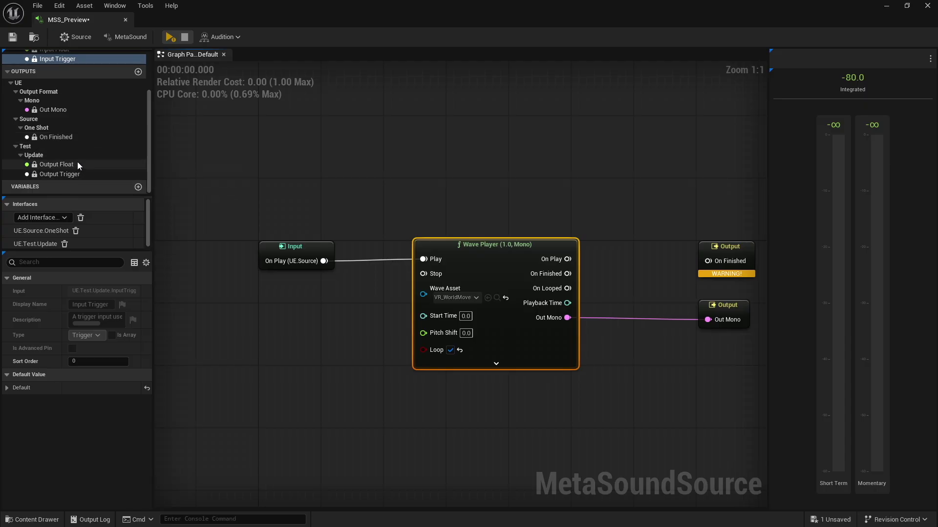
scroll(77, 162, "up", 2)
scroll(77, 162, "up", 1)
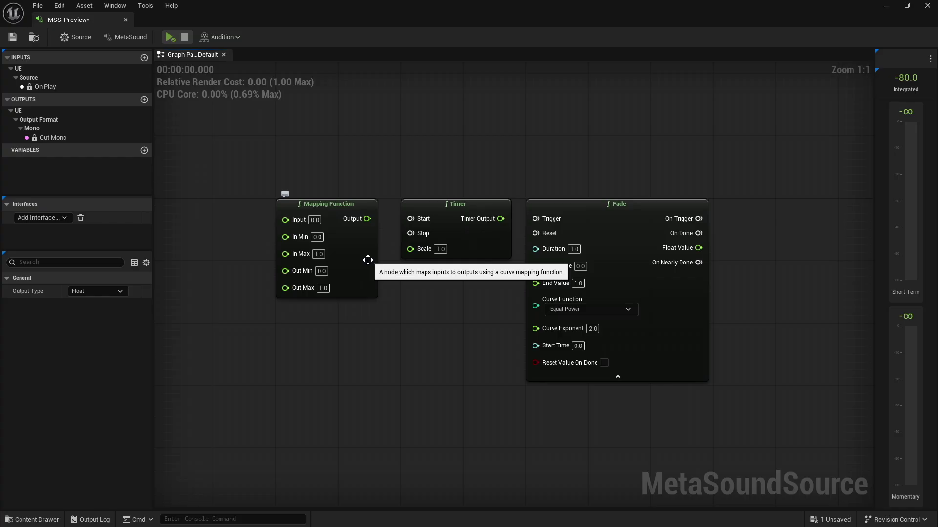
Step: Add a Map Range (Float) node and position it directly below the Mapping Function node
right_click(309, 357)
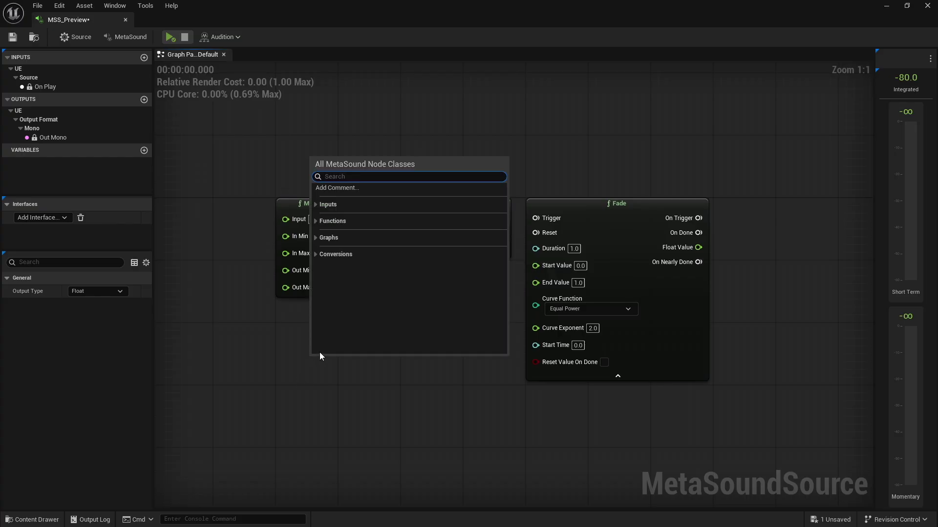
type("map")
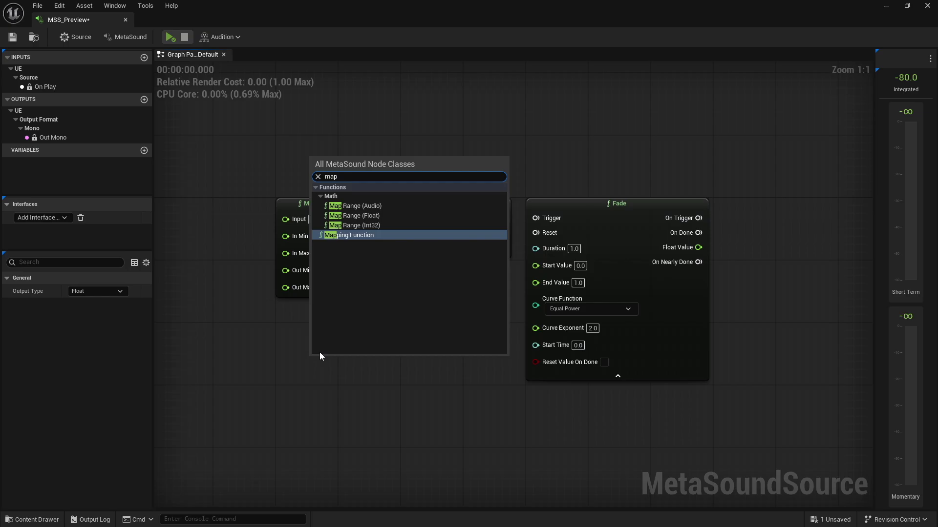
key("Escape")
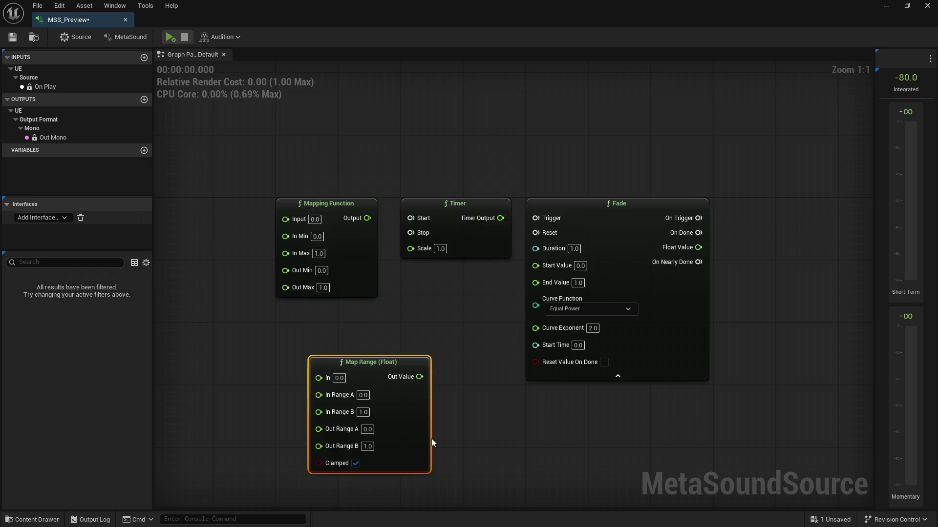
left_click_drag(377, 368, 351, 314)
left_click(438, 432)
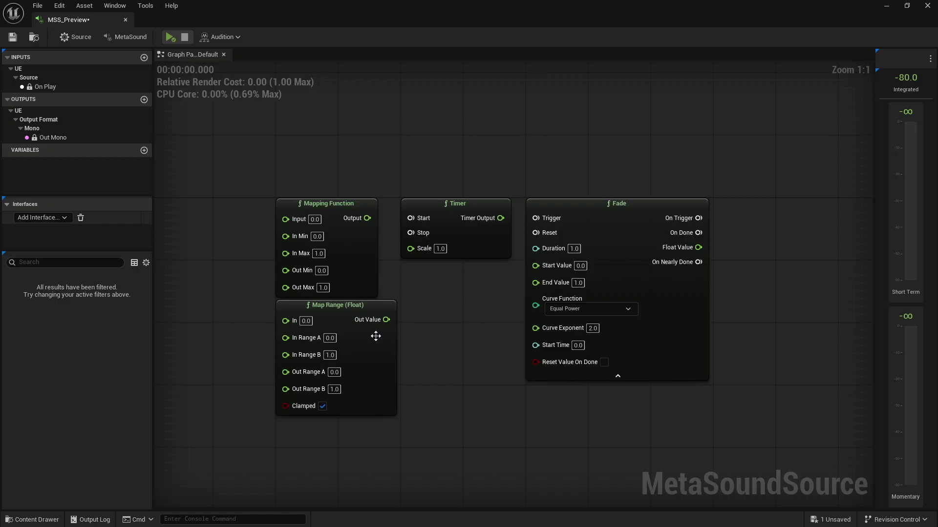
left_click(358, 259)
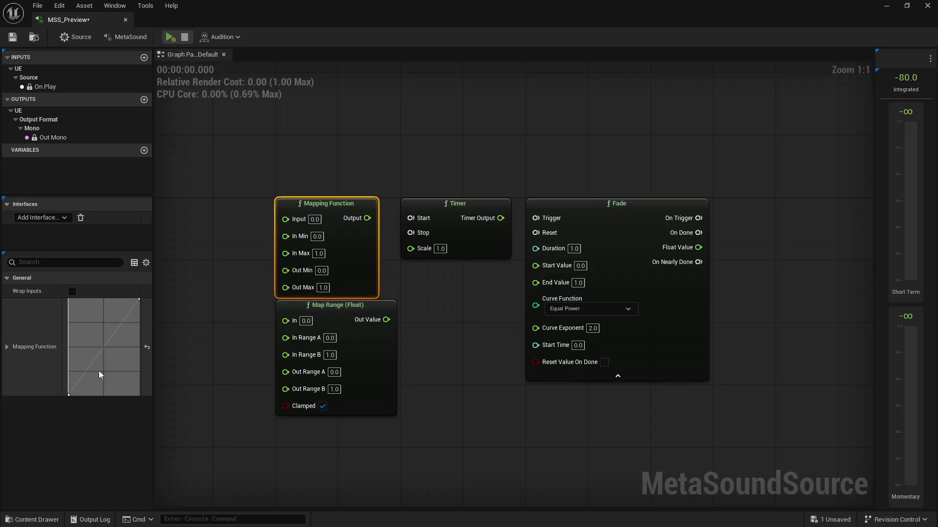
left_click(7, 347)
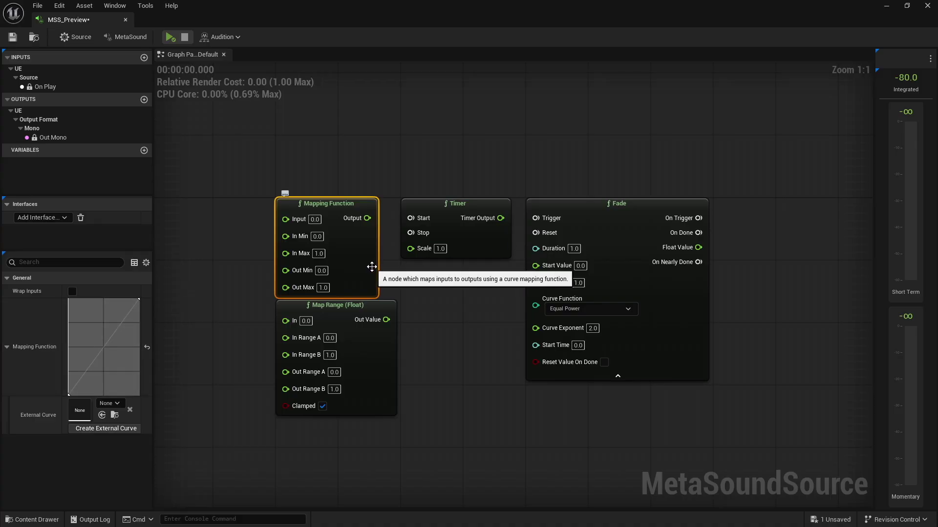
left_click(367, 345)
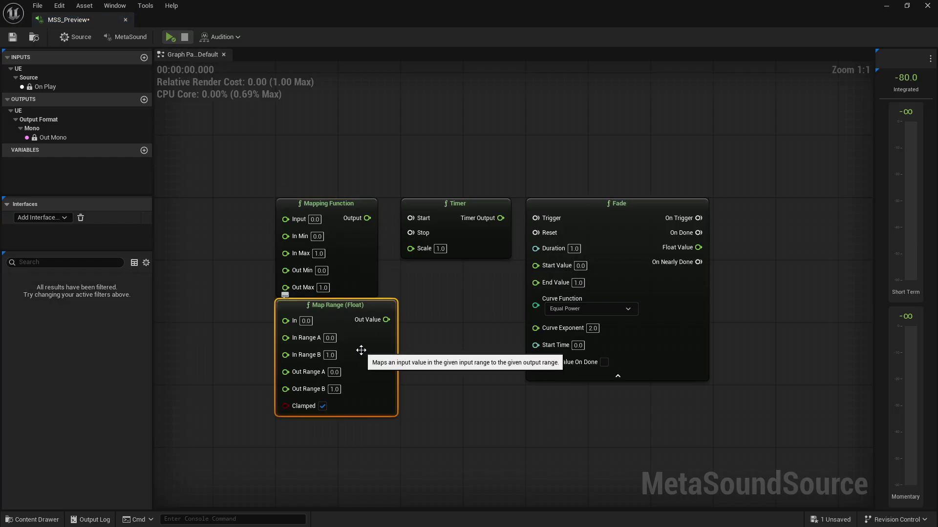
left_click(360, 278)
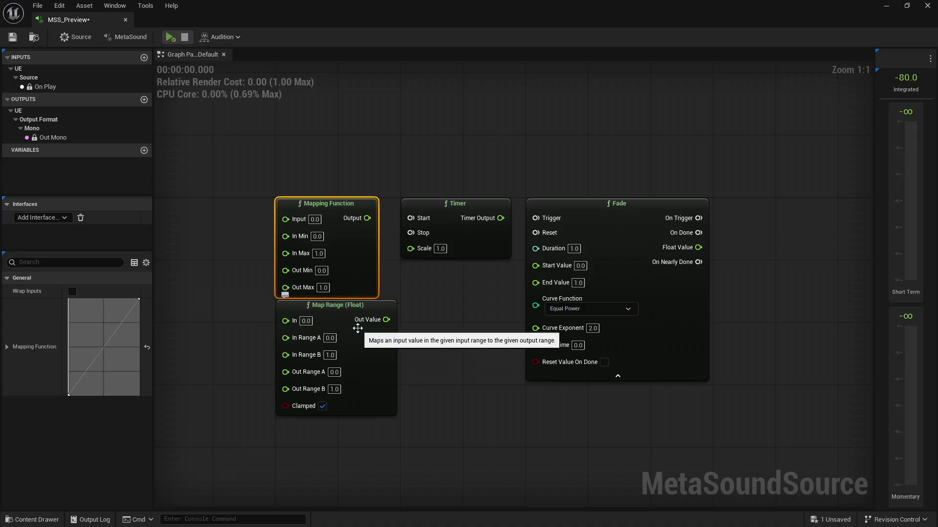
left_click(369, 350)
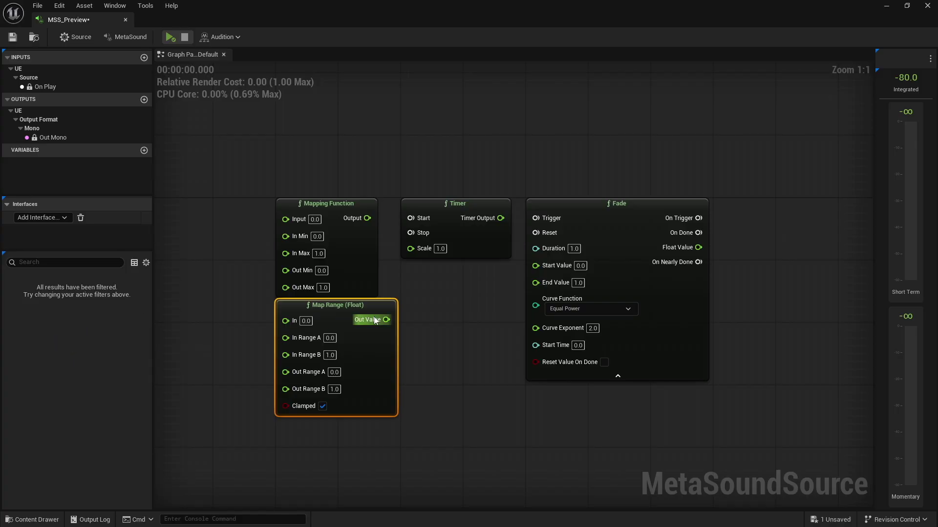
left_click(355, 273)
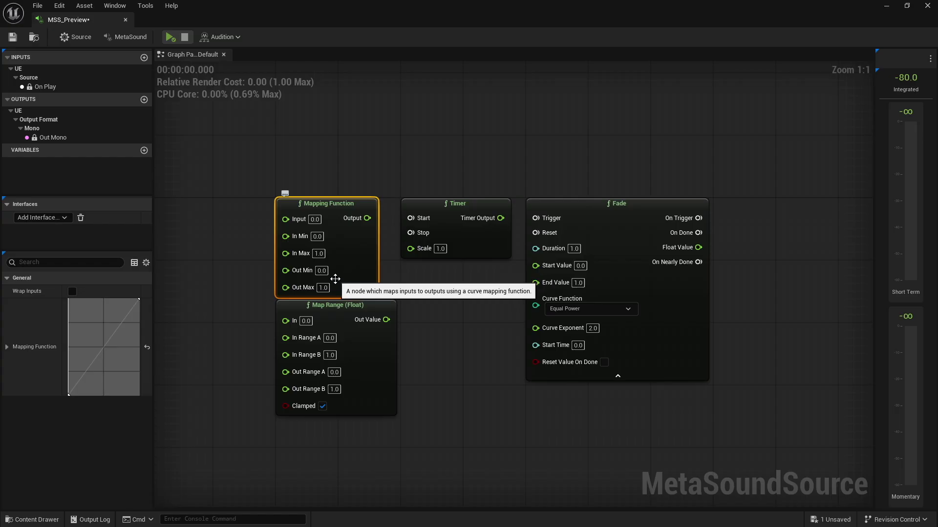
left_click(455, 324)
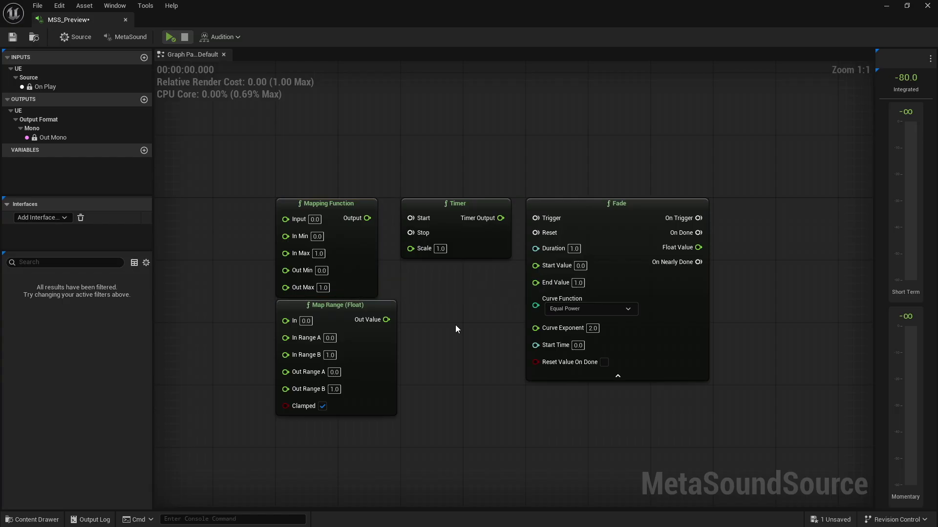
left_click(471, 250)
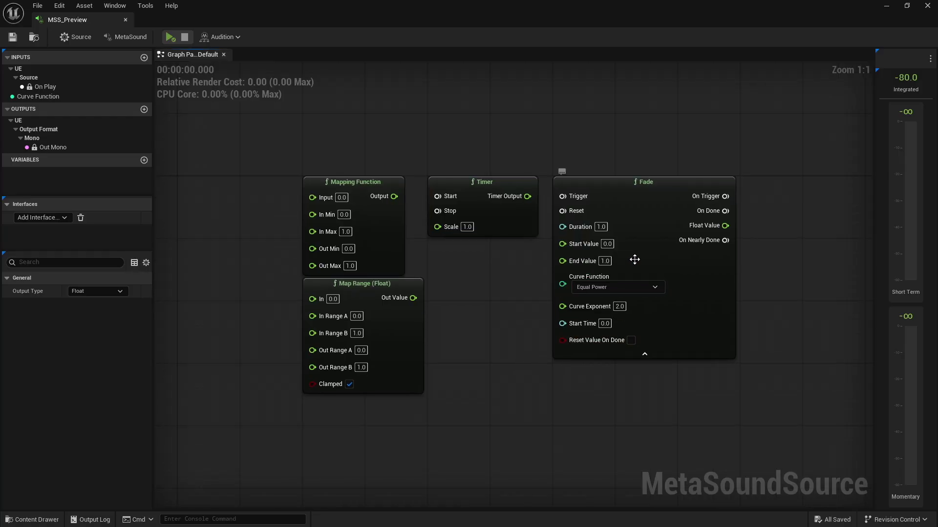
Step: Check the Fade node's settings (Duration 1.0, Start 0.0, End 1.0, Equal Power), then deselect it
left_click(646, 239)
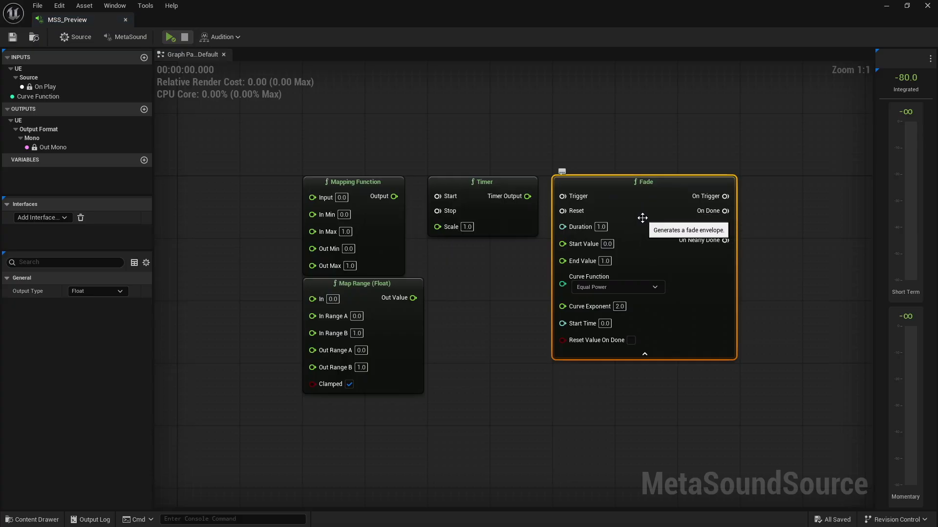
left_click(805, 289)
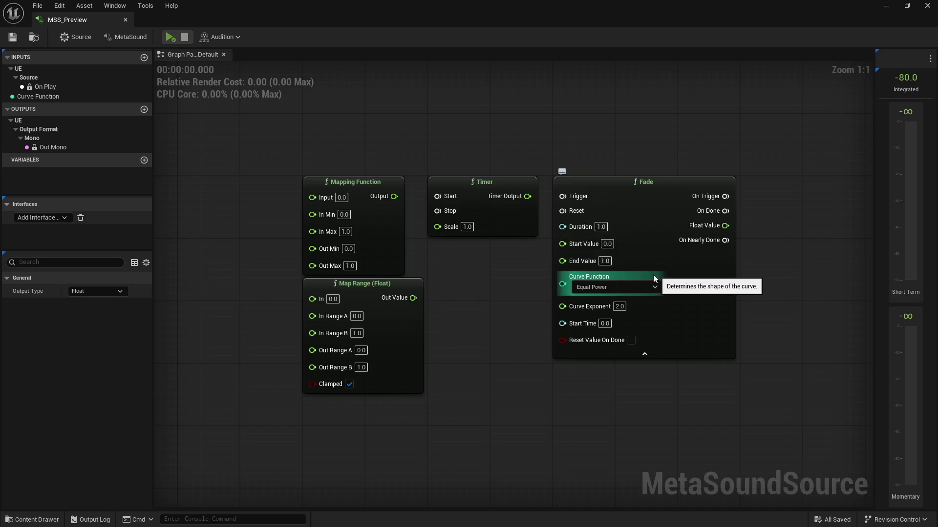
left_click(630, 291)
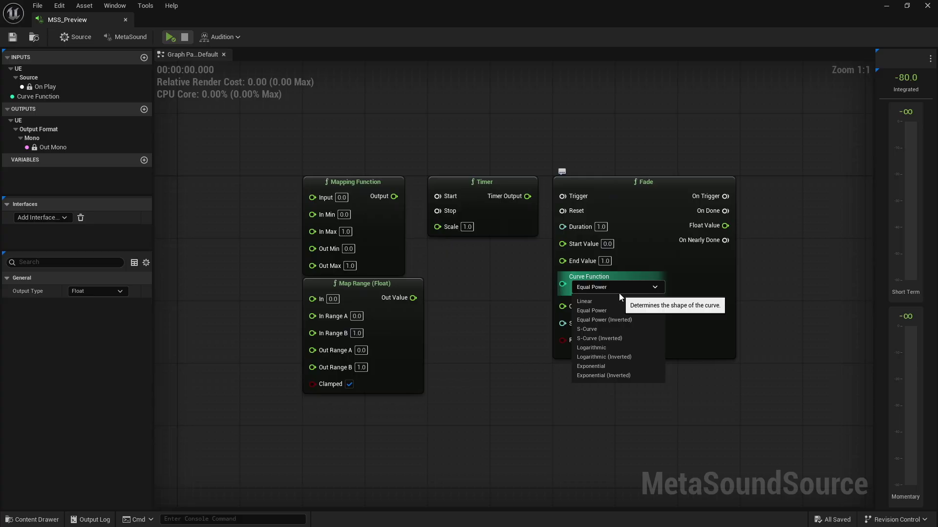
left_click(690, 279)
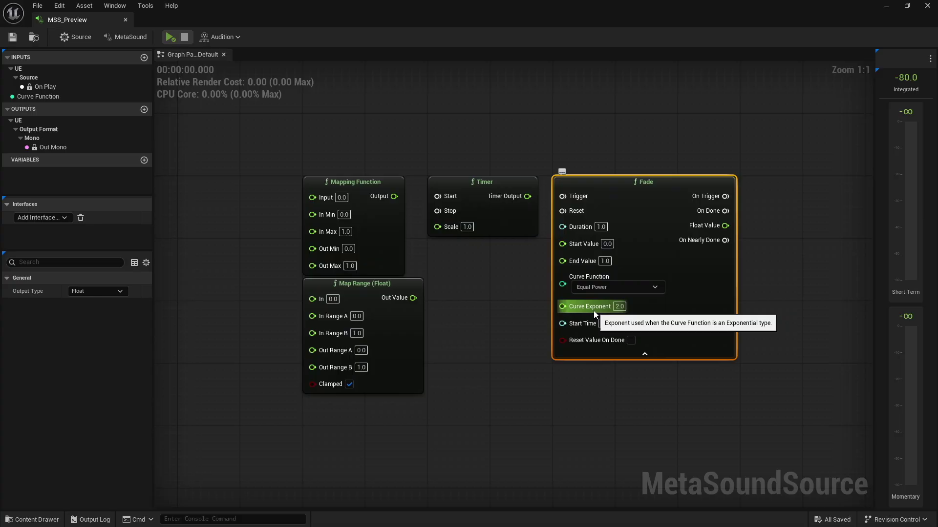
left_click(622, 289)
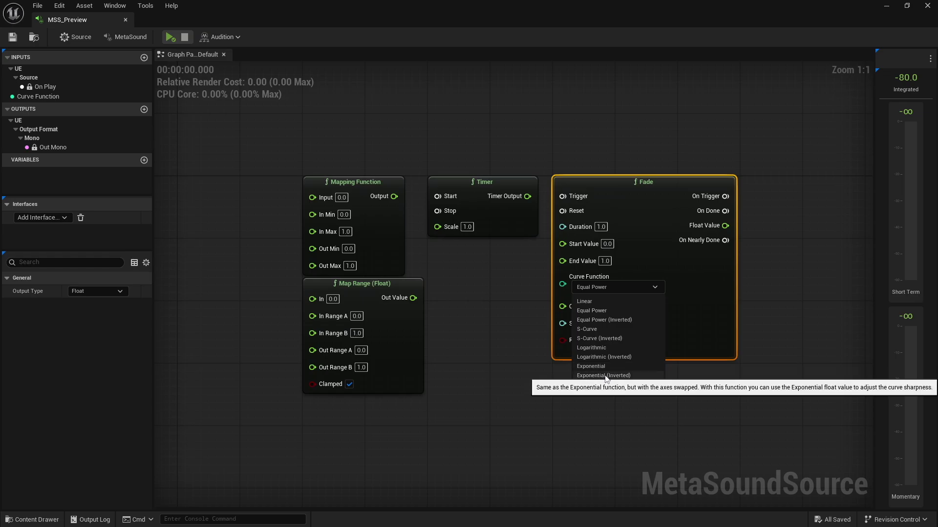
left_click(689, 279)
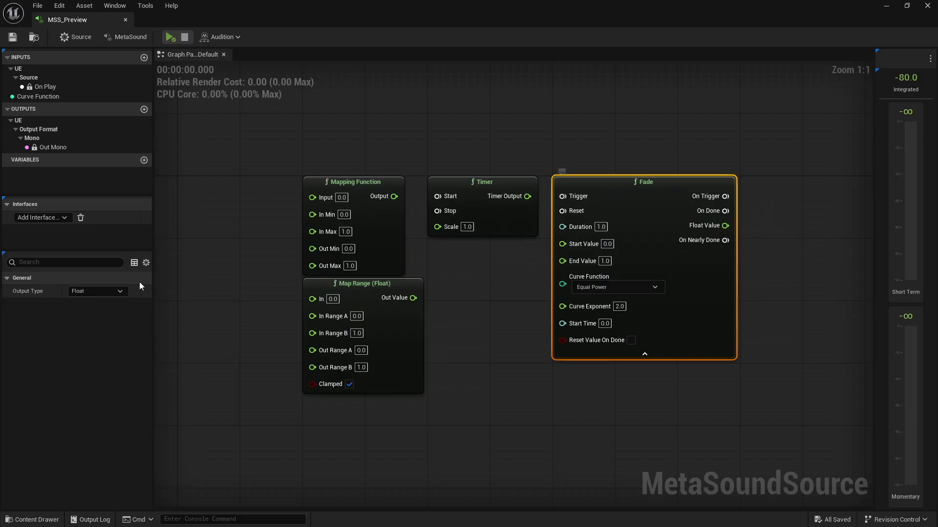
Step: Switch the Fade node's Output Type from Audio back to Float so its output reads Float Value
left_click(105, 292)
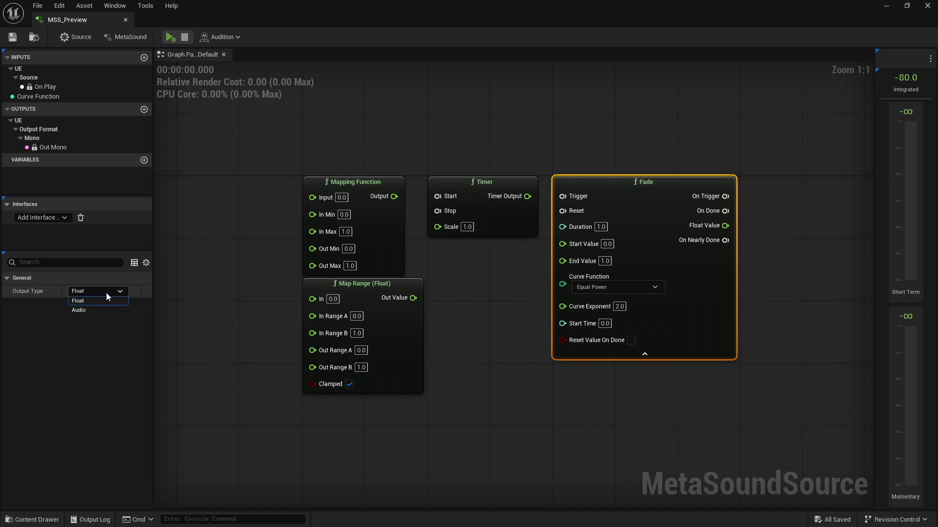
left_click(88, 310)
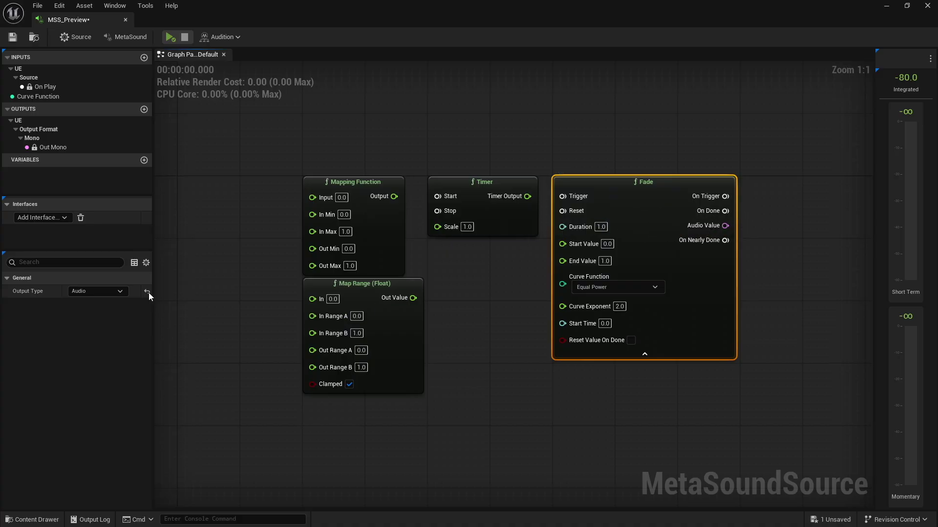
left_click(113, 291)
left_click(95, 300)
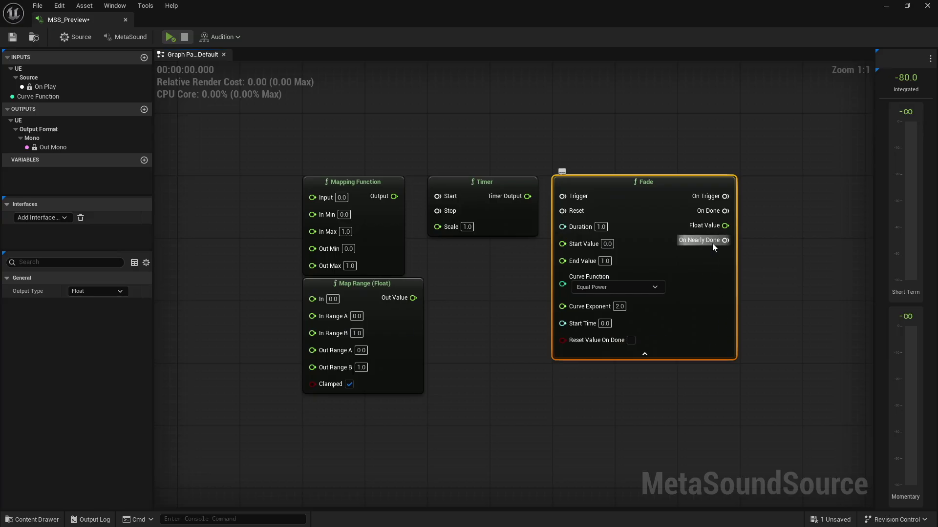
mouse_move(701, 243)
mouse_move(610, 262)
Step: Deselect the Fade node and select the ST_VO_SubtitleFunctionality asset in Content/Audio
left_click(808, 185)
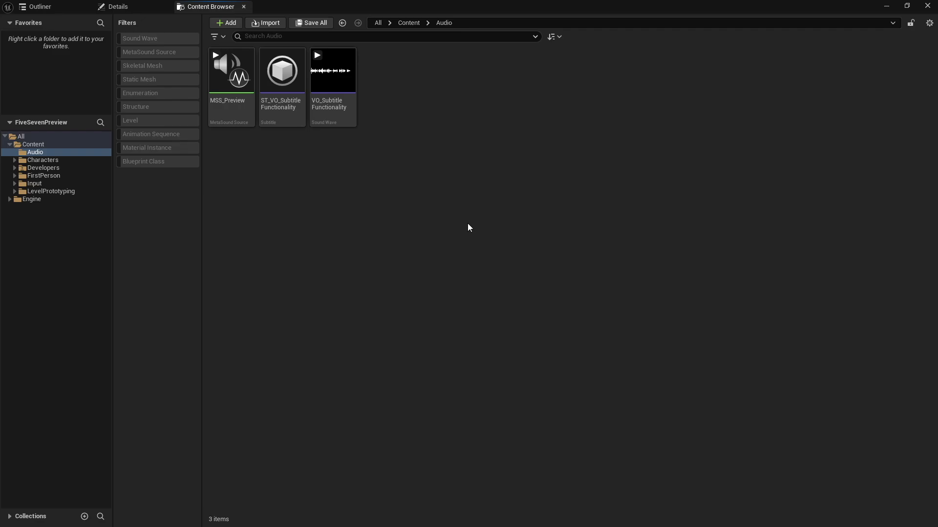
left_click(281, 109)
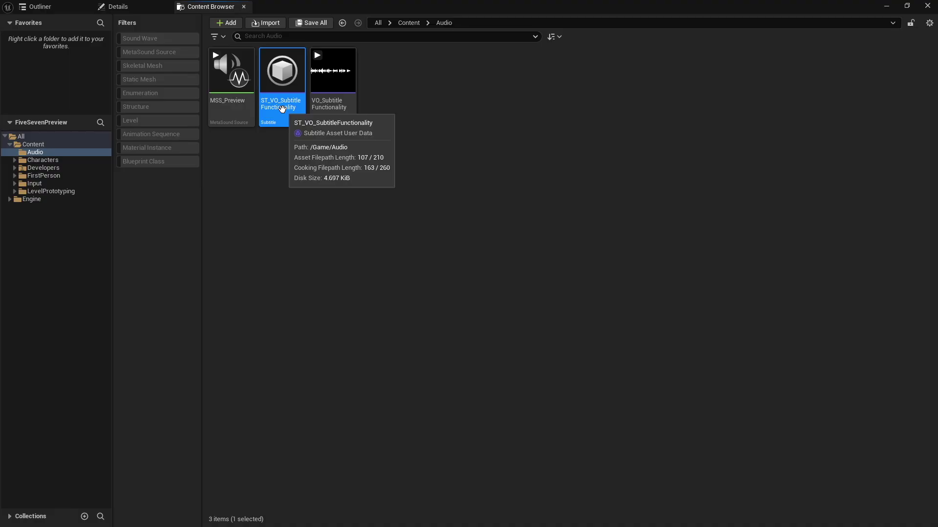
mouse_move(286, 98)
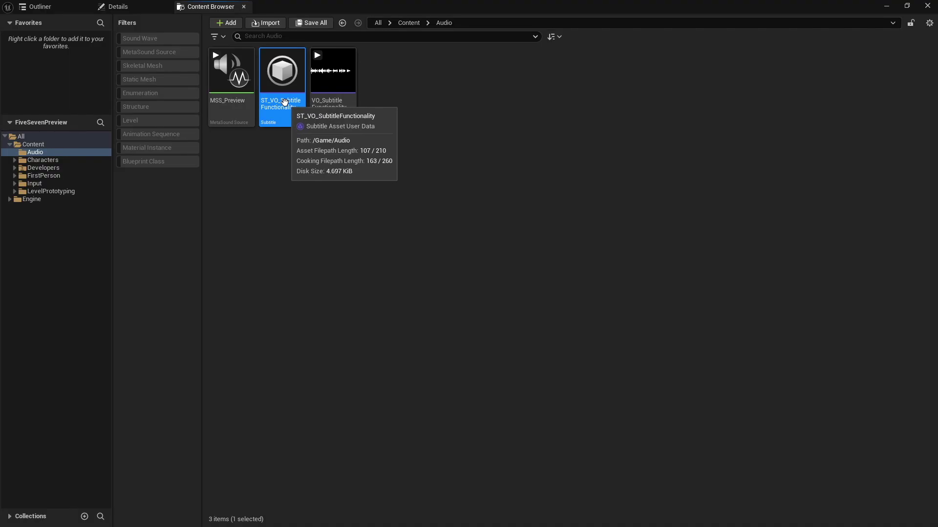
mouse_move(331, 117)
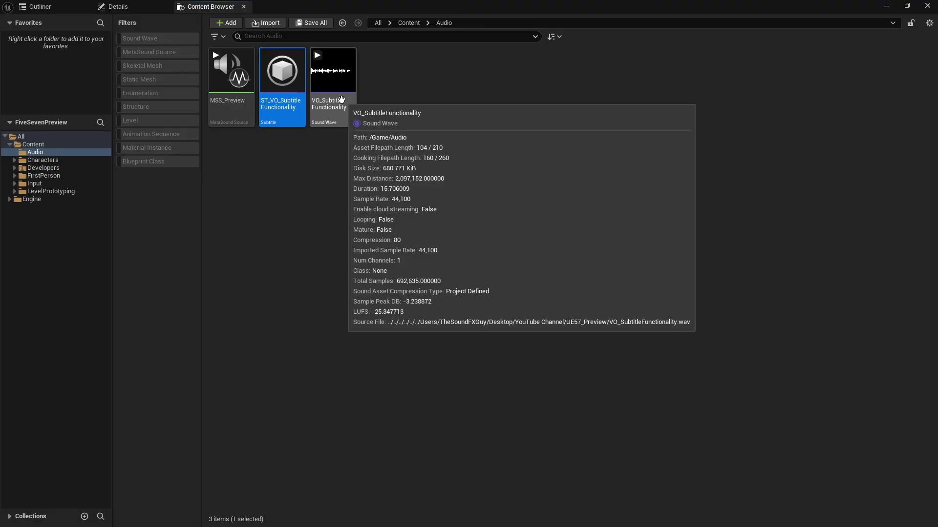
double_click(332, 117)
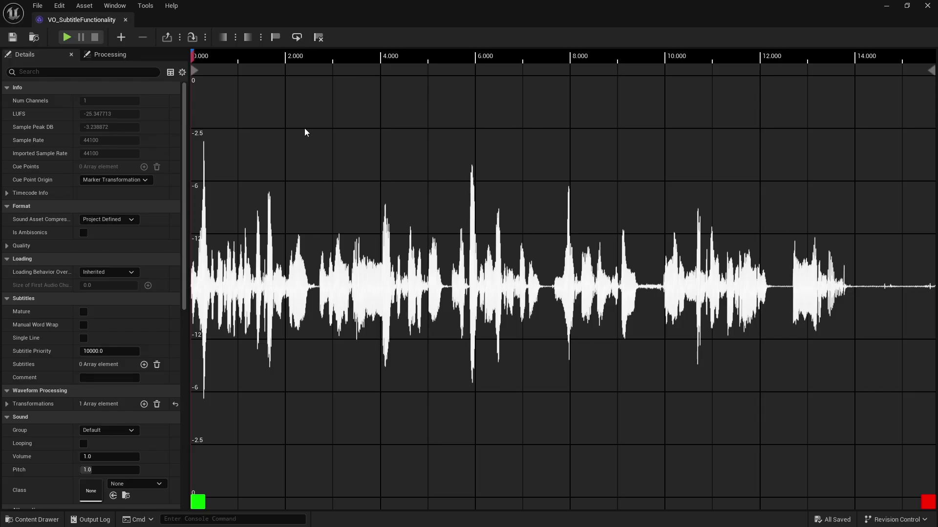
left_click(125, 19)
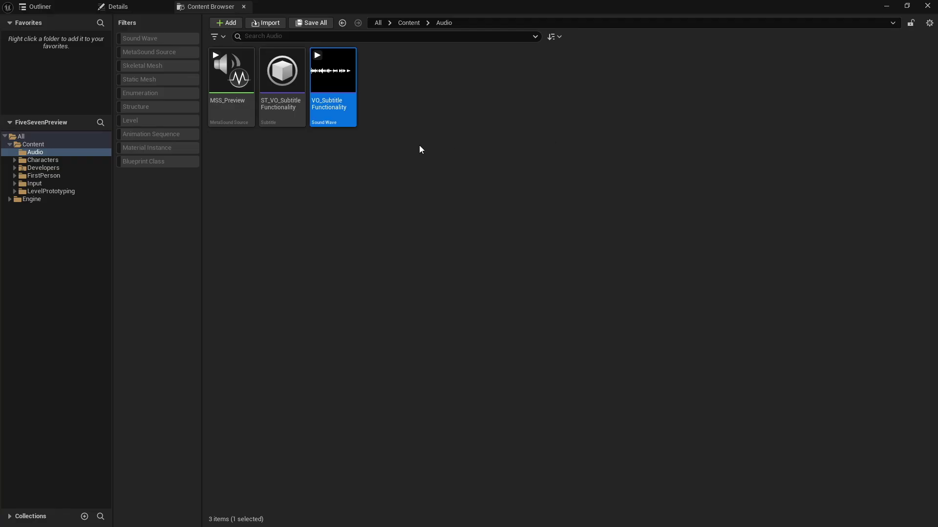
mouse_move(340, 77)
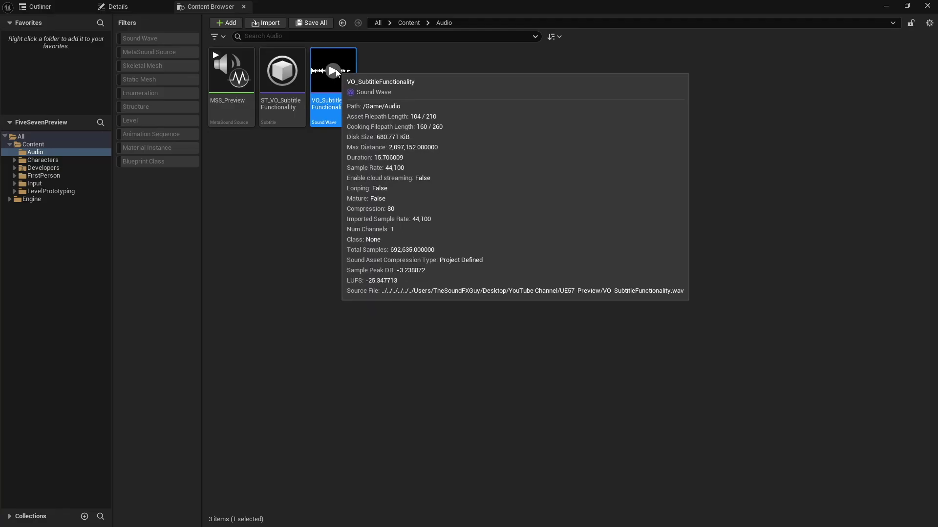
left_click(336, 72)
left_click(336, 72)
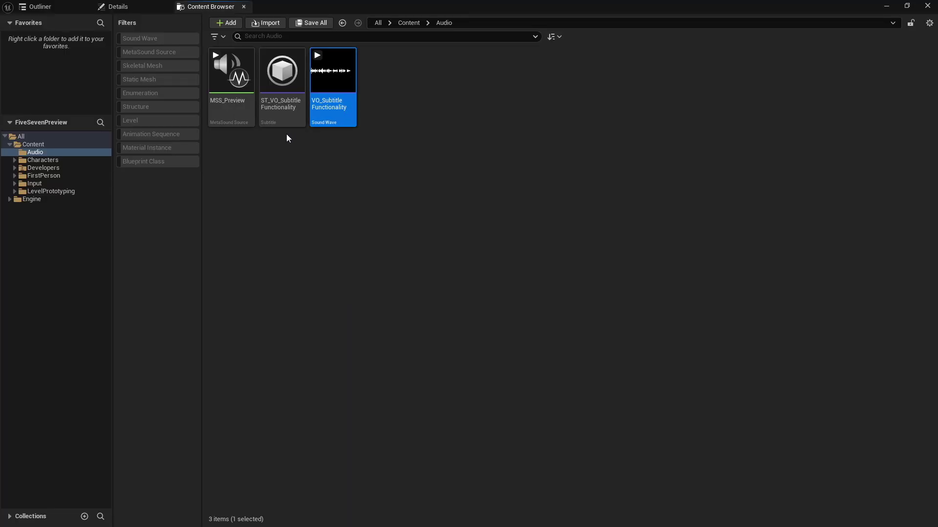
Step: Open ST_VO_SubtitleFunctionality and review its five subtitle lines with their durations and start offsets
double_click(284, 105)
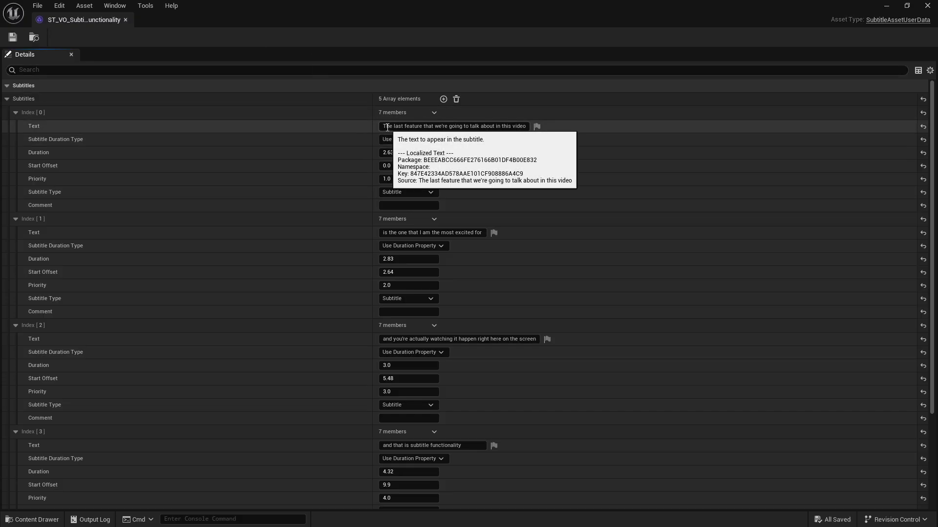
left_click_drag(387, 127, 546, 121)
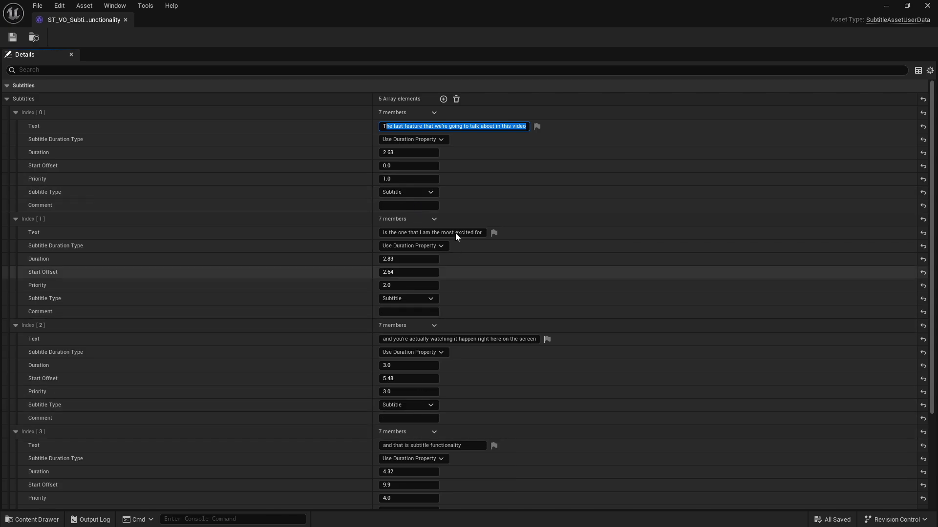
scroll(516, 337, "down", 3)
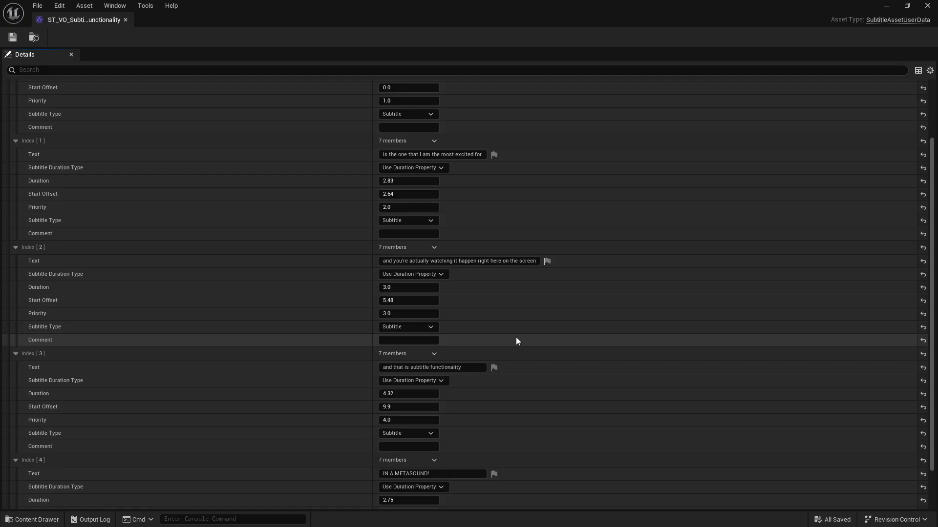
scroll(516, 337, "down", 2)
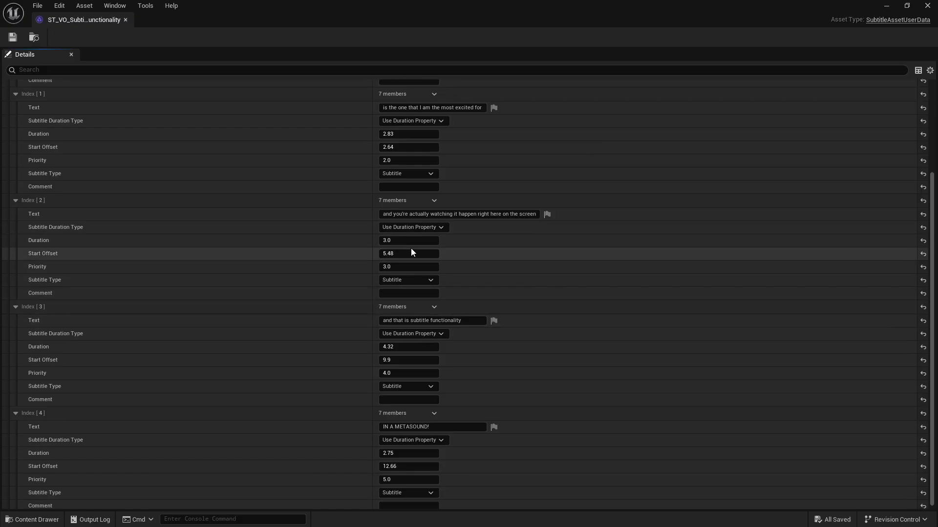
scroll(512, 316, "down", 1)
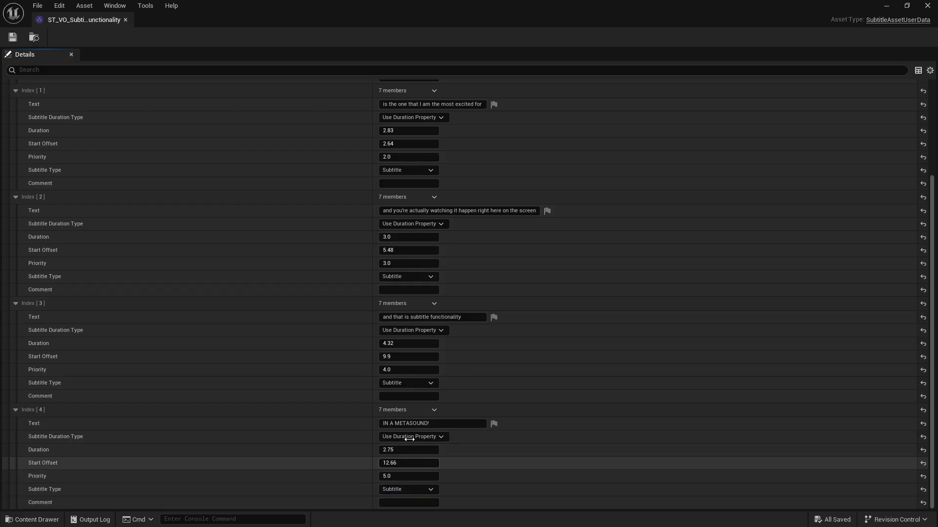
scroll(451, 204, "up", 3)
scroll(452, 205, "up", 3)
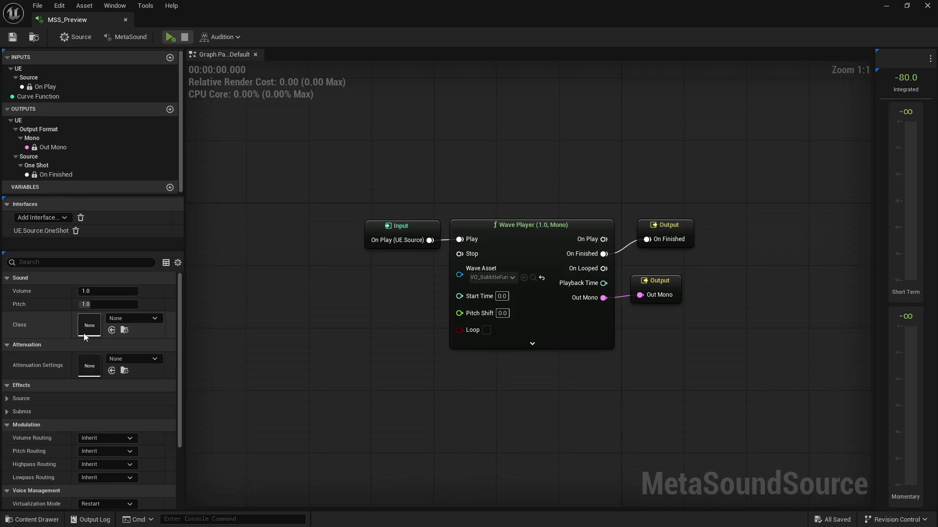
Step: Expand Advanced > Asset User Data > Index [0] in MSS_Preview's Details and widen the panel
scroll(84, 336, "down", 5)
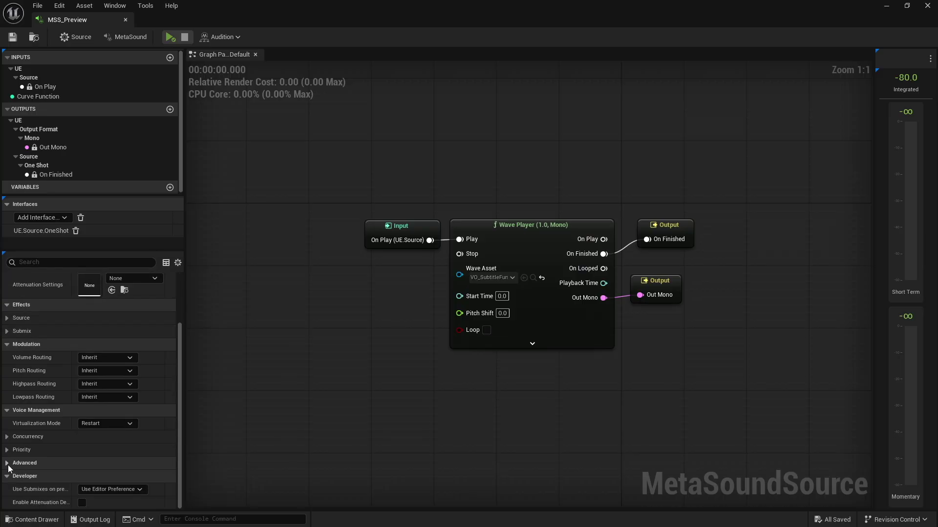
left_click(9, 463)
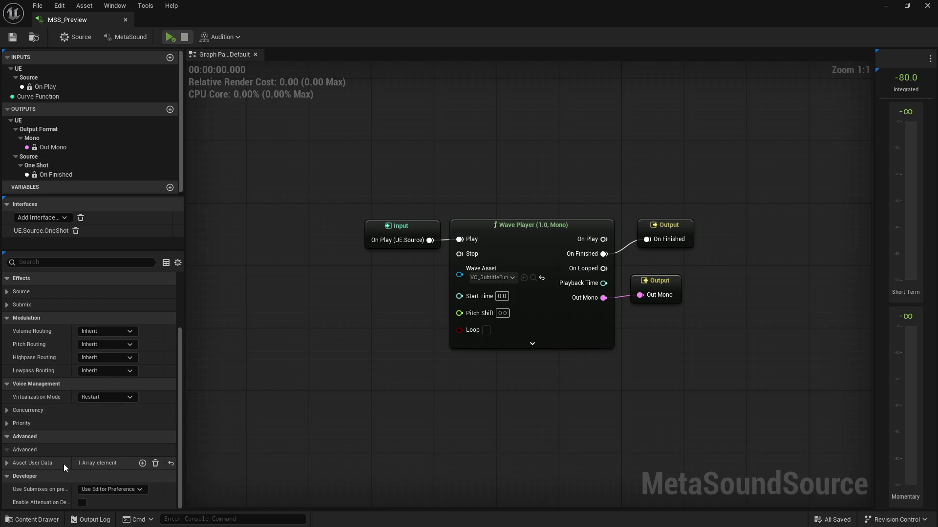
left_click(10, 463)
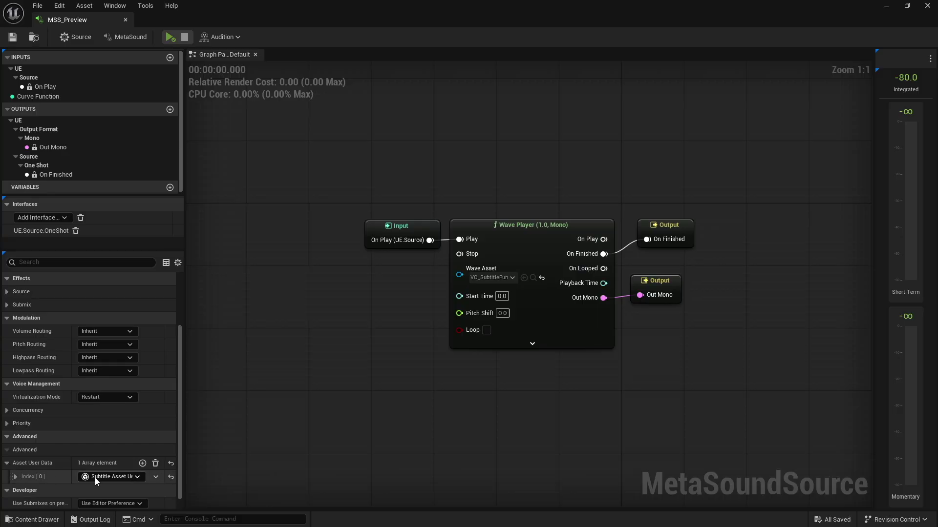
left_click(16, 477)
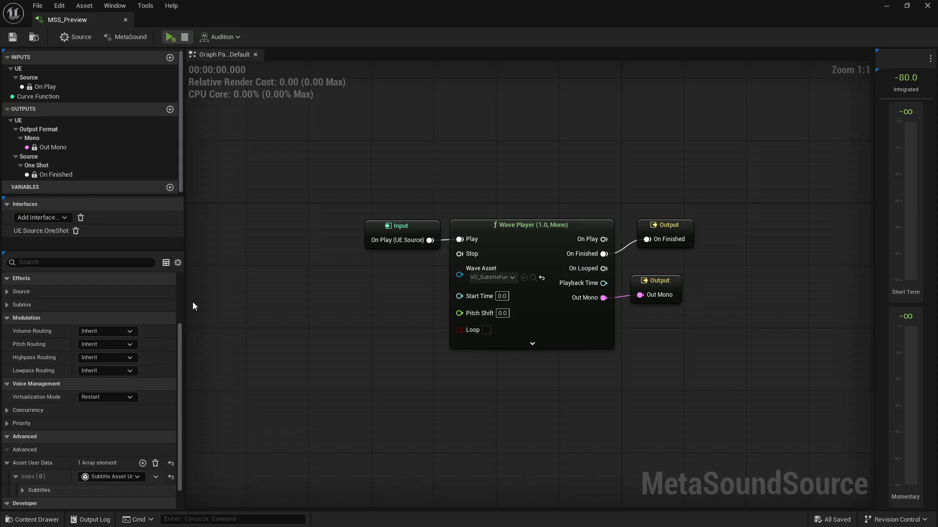
left_click_drag(185, 303, 420, 296)
Step: Expand All in the Details panel and scroll through the five subtitle lines to 'IN A METASOUND!'
scroll(201, 343, "down", 1)
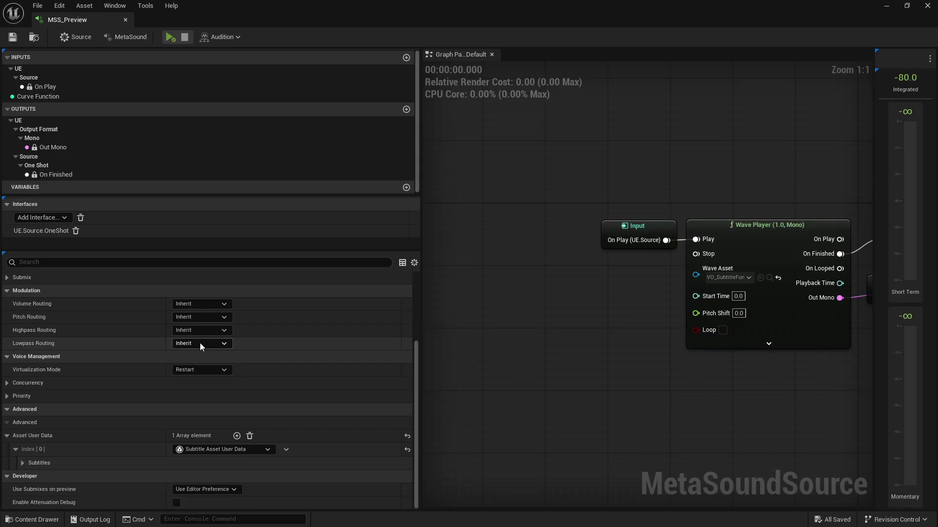
right_click(83, 451)
left_click(131, 389)
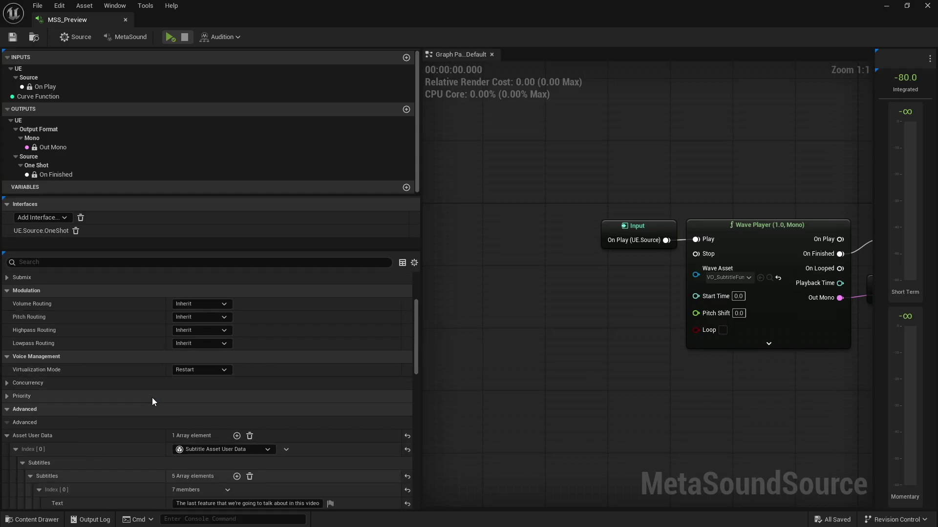
scroll(227, 379, "down", 2)
scroll(227, 379, "down", 4)
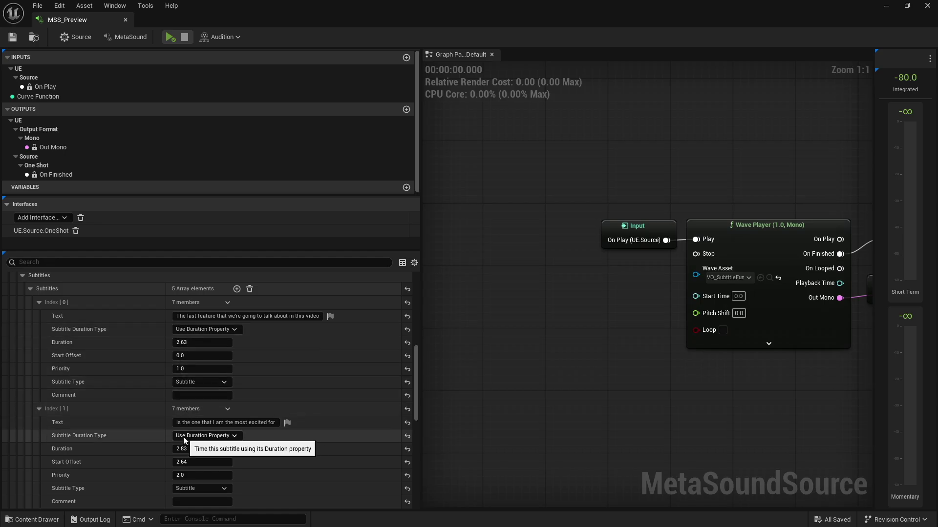
scroll(188, 428, "down", 5)
scroll(281, 351, "down", 6)
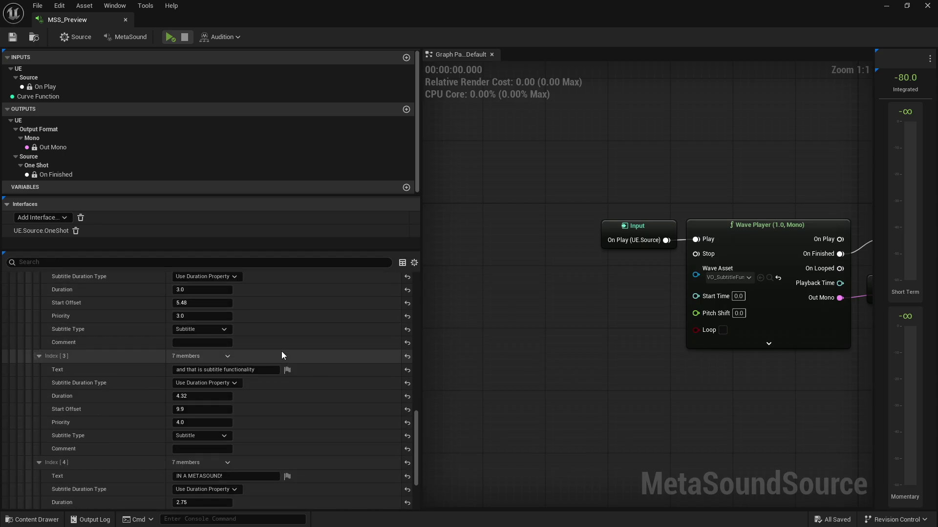